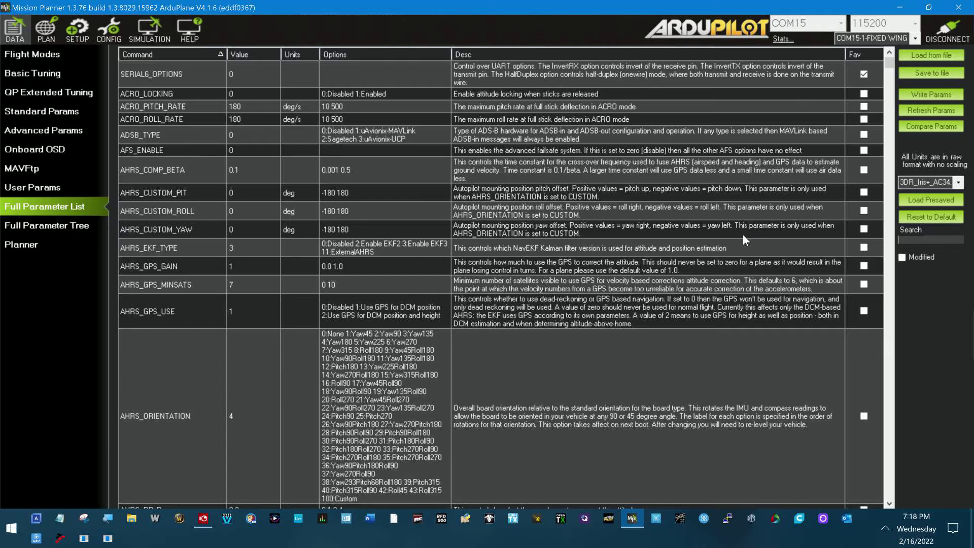
# Try to remove the SERIAL6_OPTIONS parameter from the favorites in the full parameter list
pyautogui.click(858, 74)
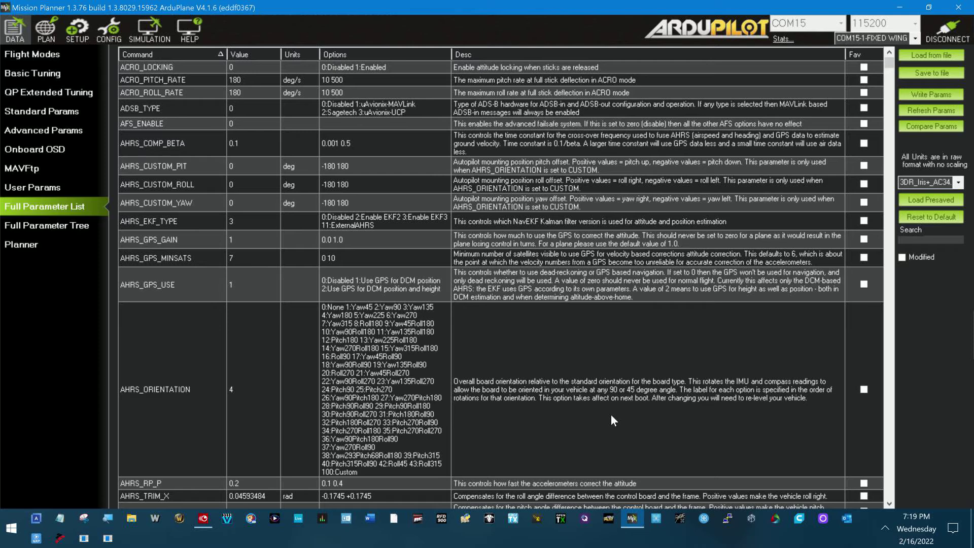
# Switch to File Explorer and open Honey Badger.param from D:, Flying Files, Mission Planner Parameters, Honey Badger, maximizing its window
pyautogui.click(131, 520)
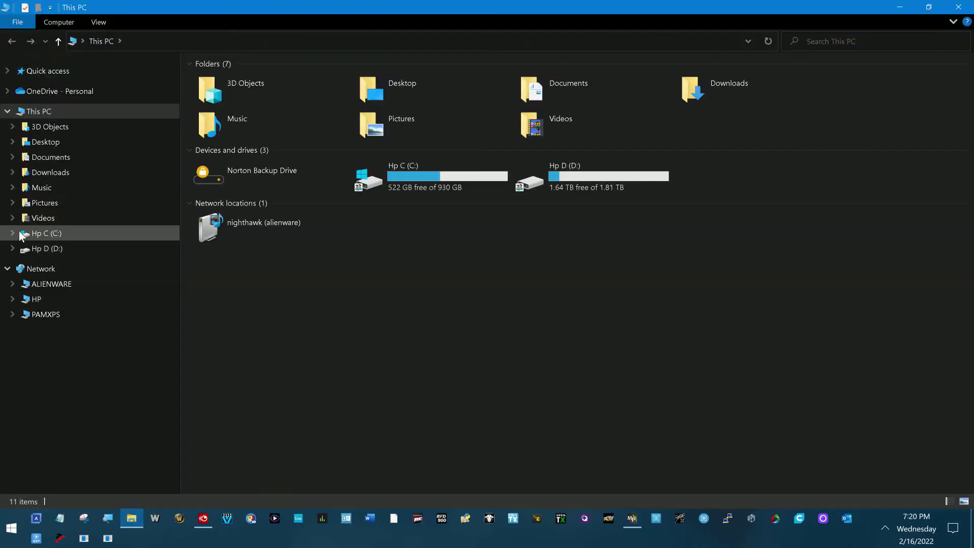
pyautogui.click(11, 248)
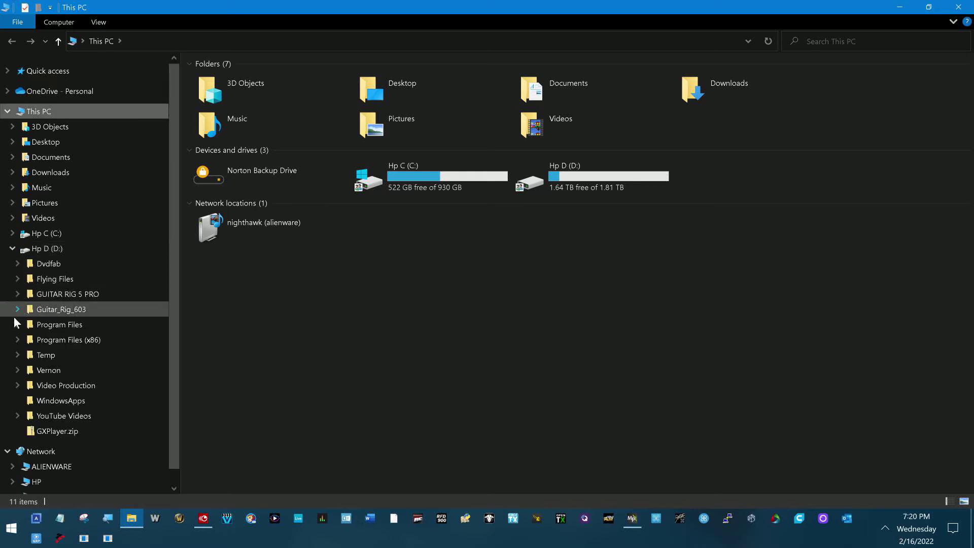
pyautogui.click(17, 278)
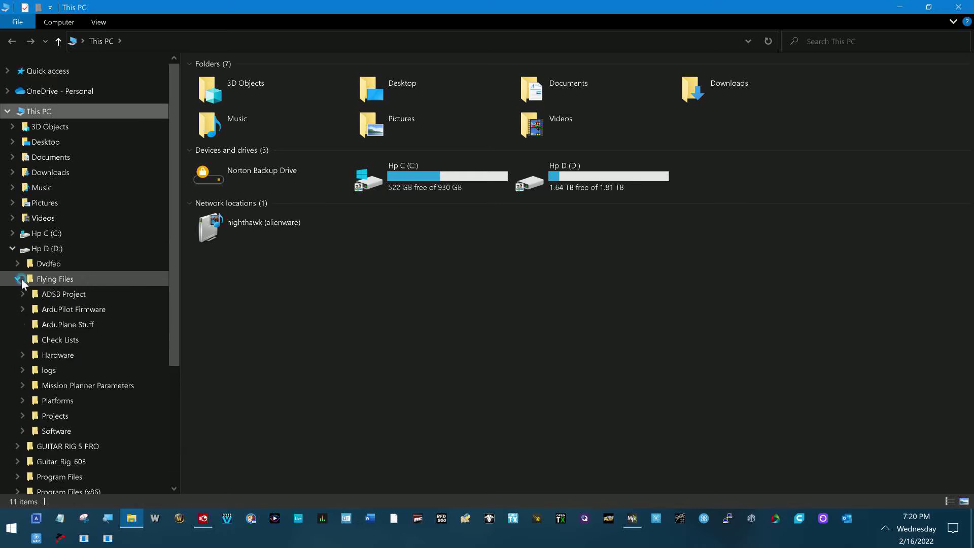
pyautogui.click(22, 385)
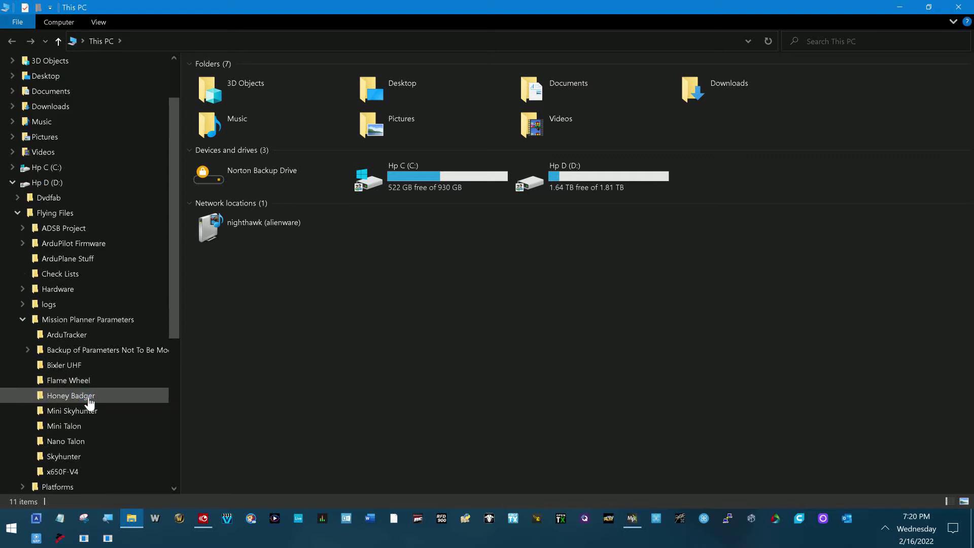
pyautogui.click(115, 396)
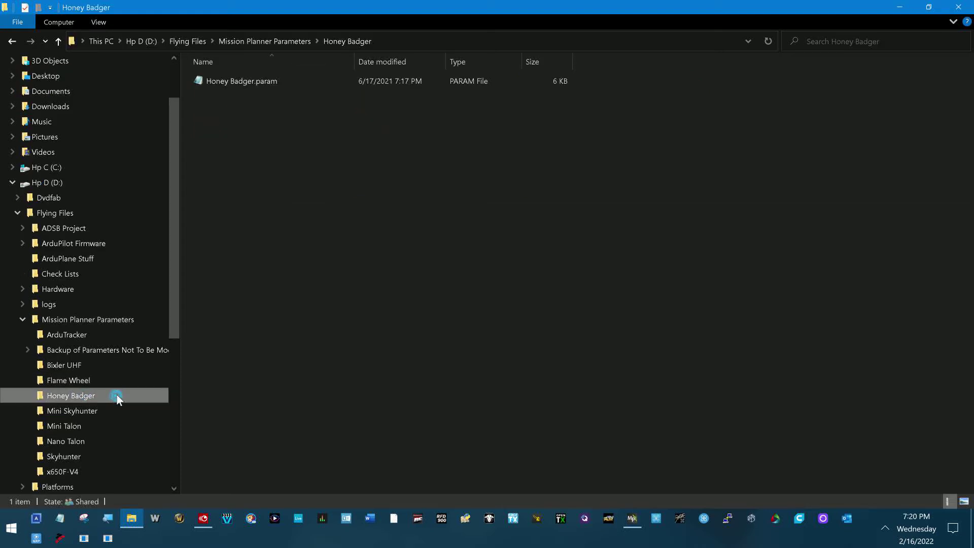
pyautogui.doubleClick(255, 80)
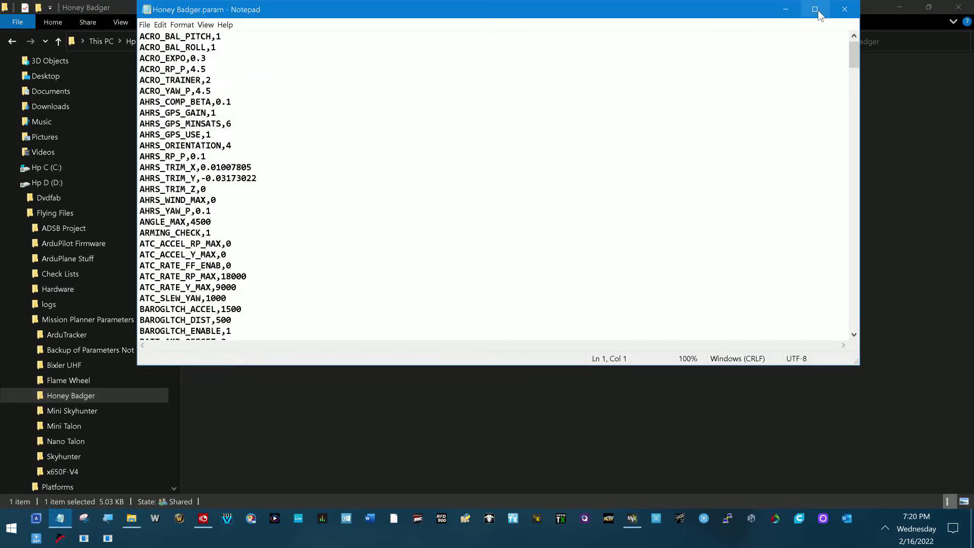
pyautogui.click(815, 10)
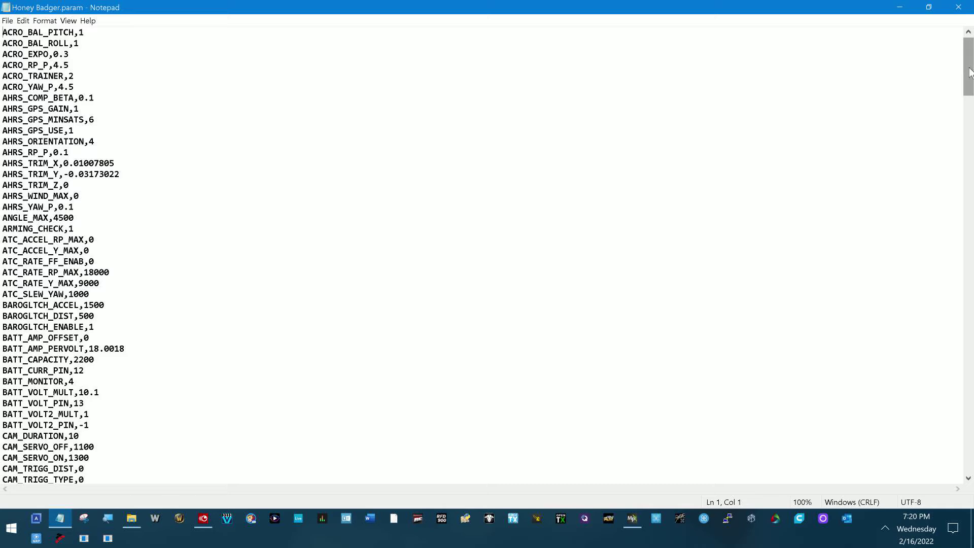
# Examine the parameter names and values throughout Honey Badger.param, highlighting the final name WPNAV_SPEED_UP, and close the file
pyautogui.moveTo(970, 72); pyautogui.dragTo(965, 481)
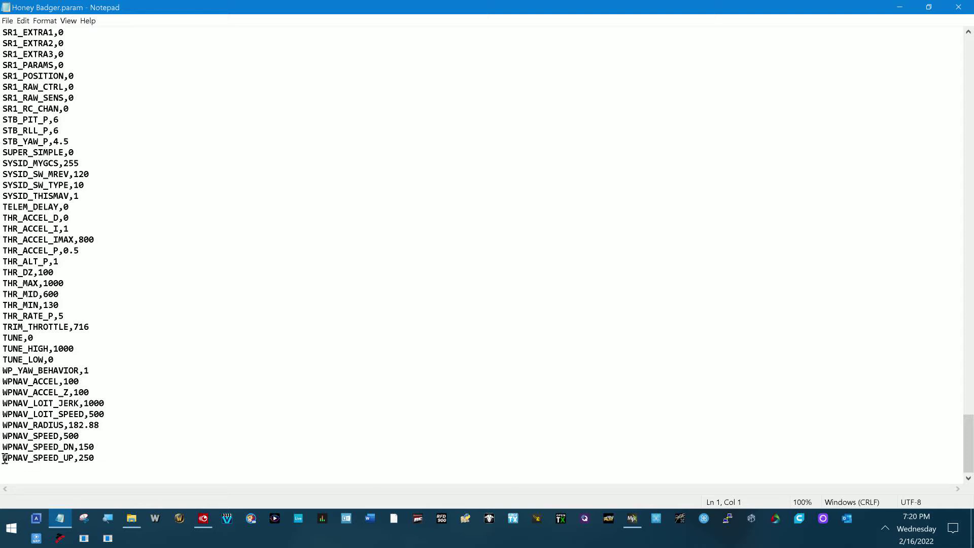
pyautogui.moveTo(3, 459); pyautogui.dragTo(73, 459)
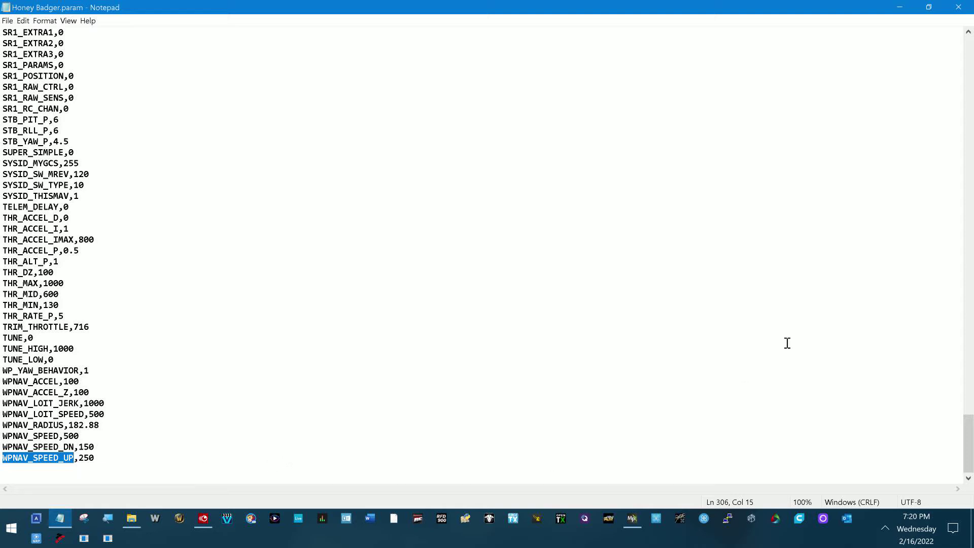
pyautogui.moveTo(968, 444); pyautogui.dragTo(967, 68)
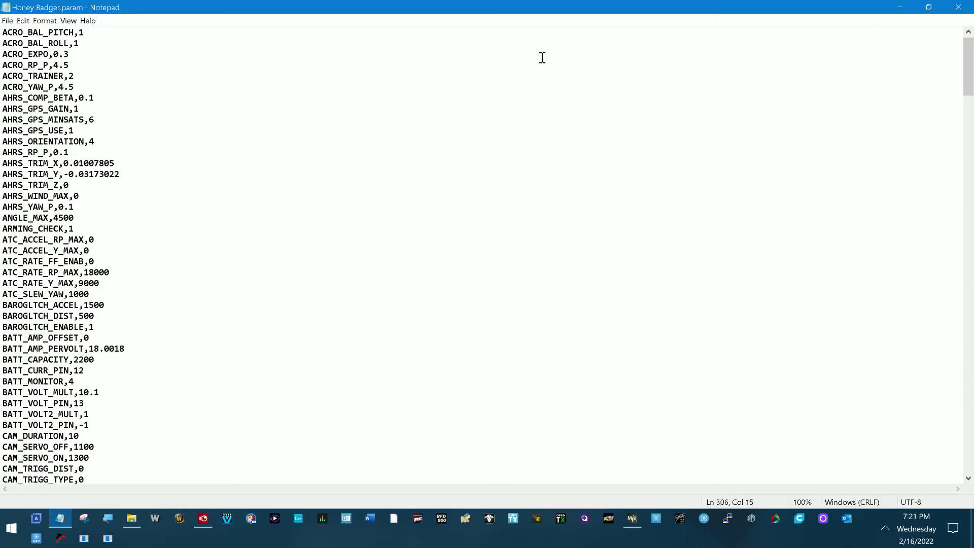
pyautogui.moveTo(965, 66); pyautogui.dragTo(903, 402)
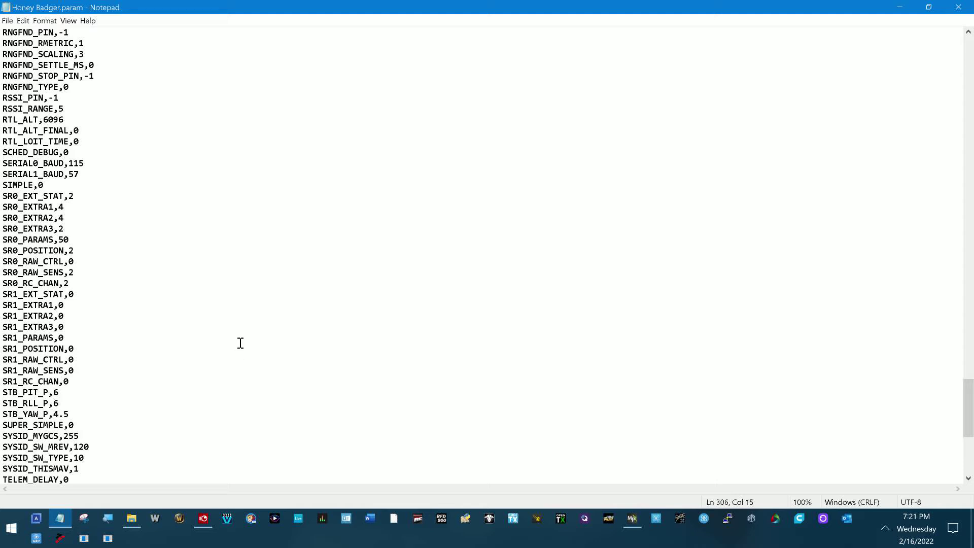
pyautogui.scroll(20, 240, 343)
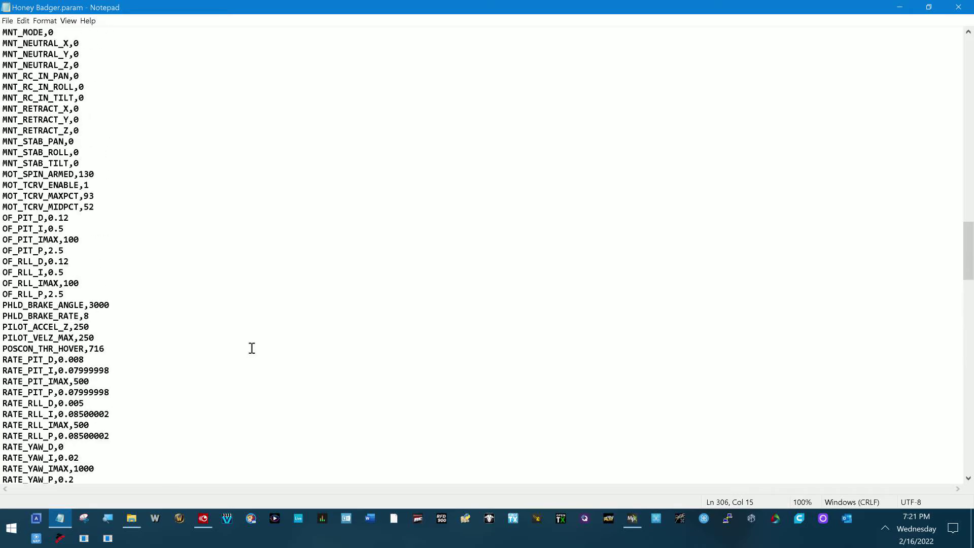
pyautogui.scroll(-20, 251, 348)
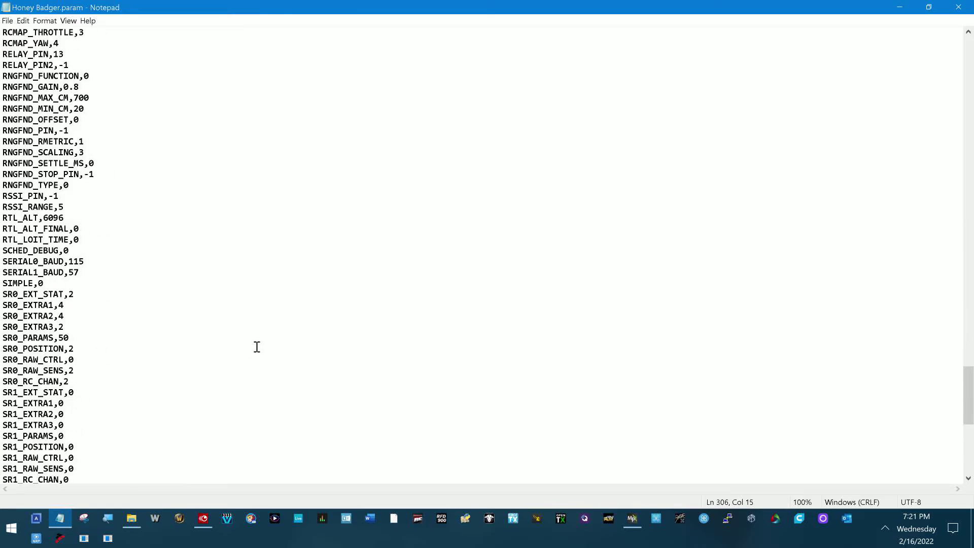
pyautogui.click(959, 9)
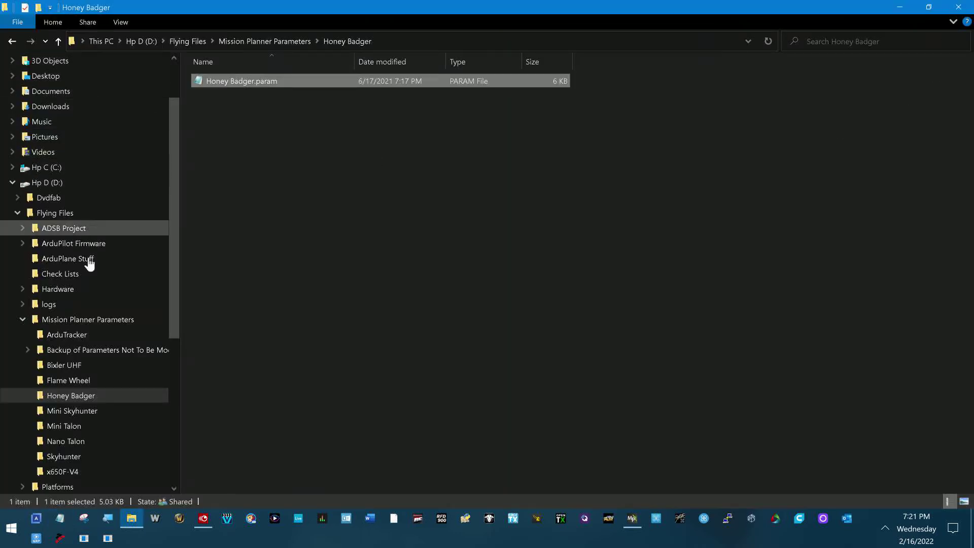
# Open Mini Skyhunter.param from the Mini Skyhunter folder in a maximized window
pyautogui.click(86, 406)
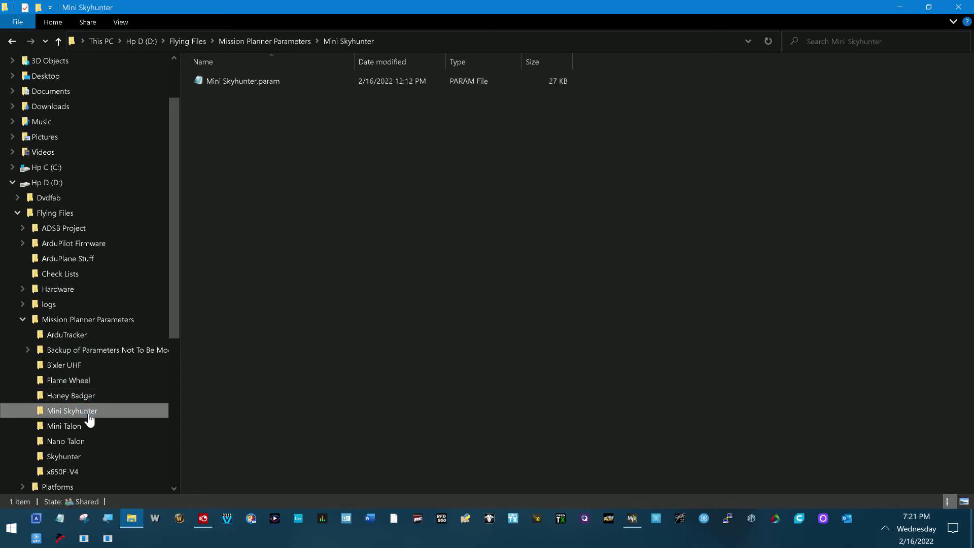
pyautogui.rightClick(236, 78)
pyautogui.click(330, 100)
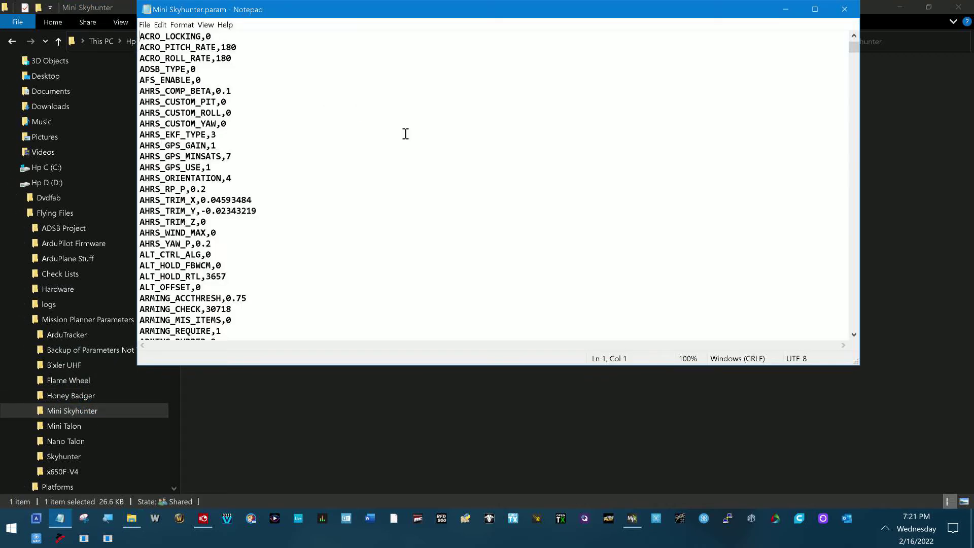
pyautogui.click(815, 9)
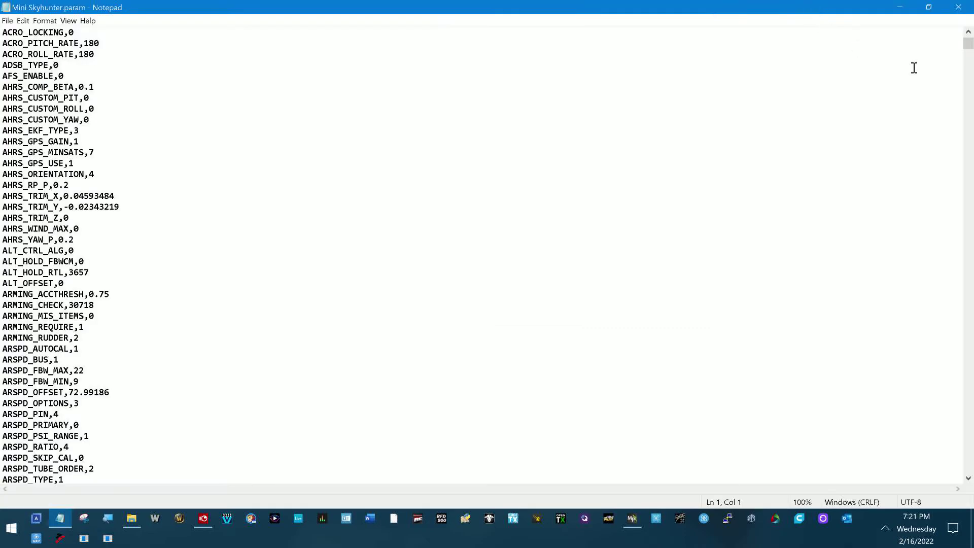
# Find and highlight the SERIAL6_OPTIONS line in Mini Skyhunter.param, look through the neighbouring parameters and close the file
pyautogui.moveTo(968, 52); pyautogui.dragTo(970, 408)
pyautogui.scroll(-2, 246, 332)
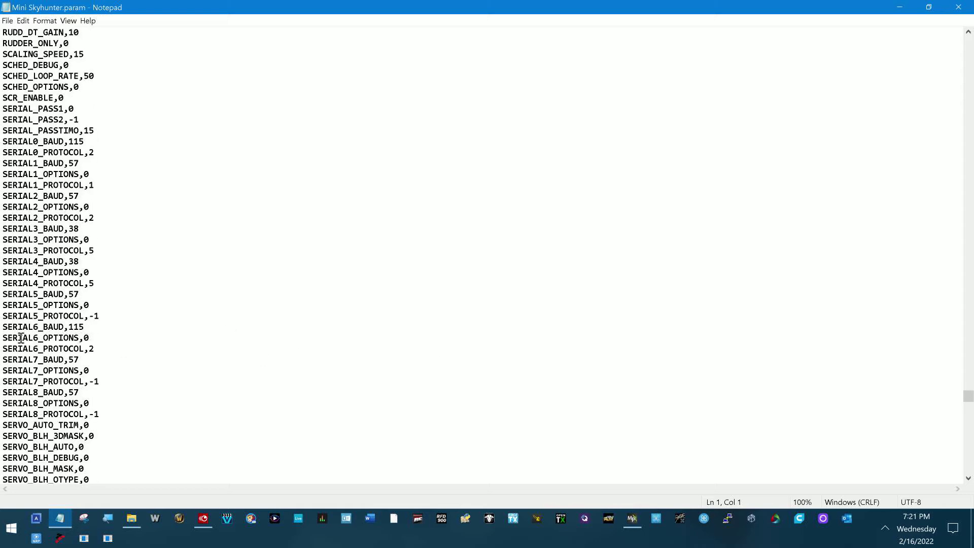
pyautogui.moveTo(90, 338); pyautogui.dragTo(2, 344)
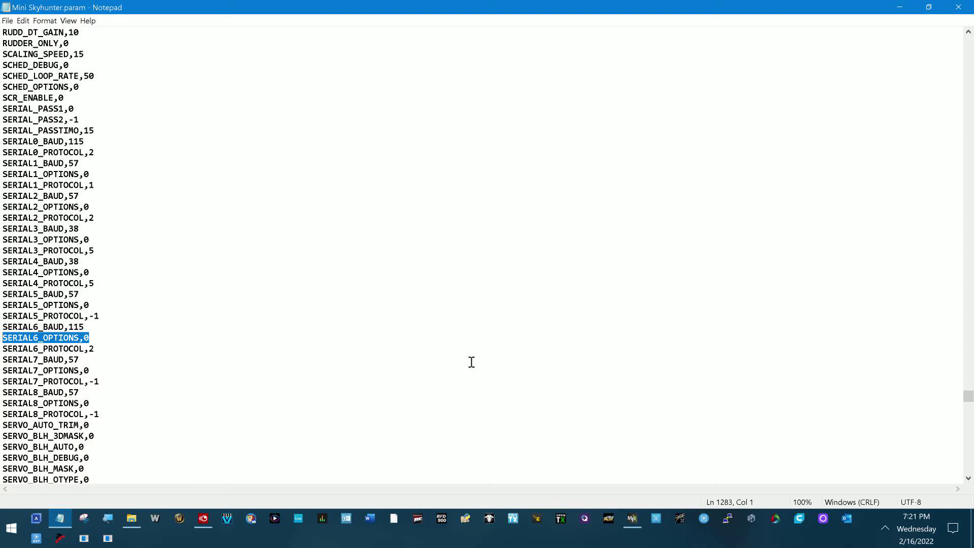
pyautogui.click(204, 349)
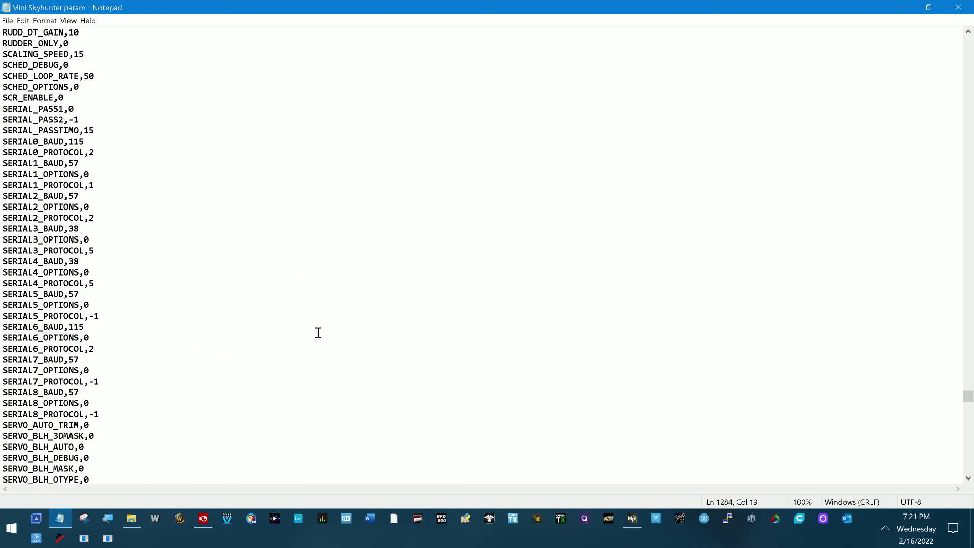
pyautogui.click(111, 339)
pyautogui.scroll(20, 315, 350)
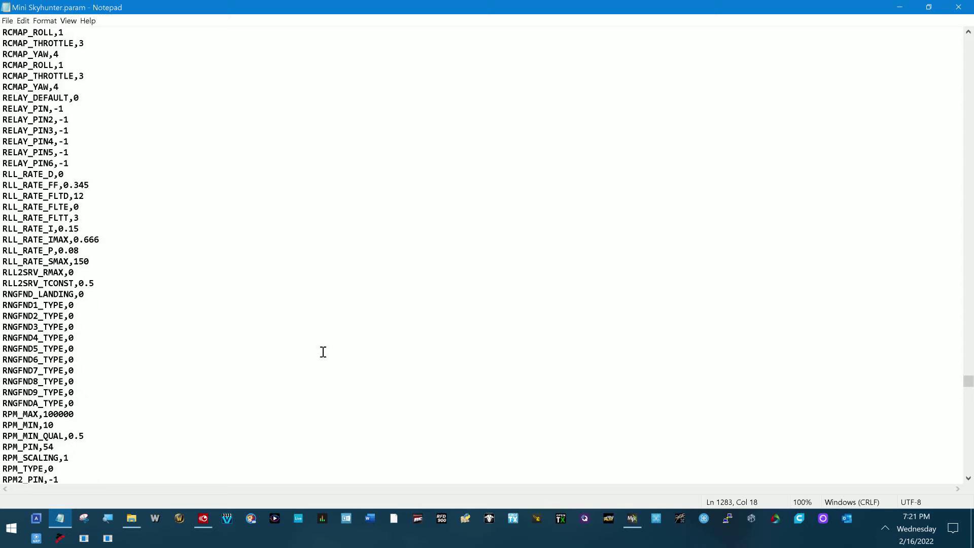
pyautogui.click(958, 8)
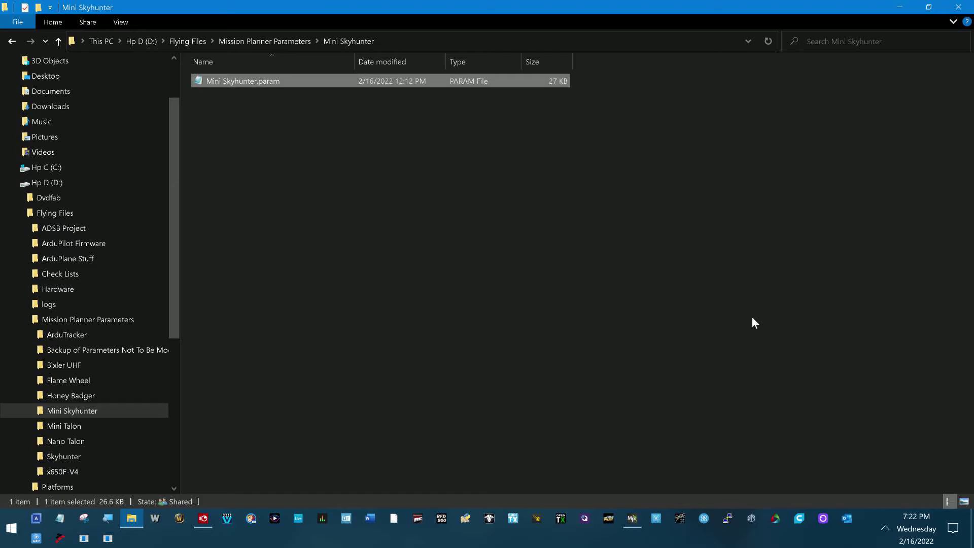
# Switch to Mission Planner, and disconnect and reconnect the vehicle on COM15 to recheck the favorited parameter
pyautogui.click(631, 524)
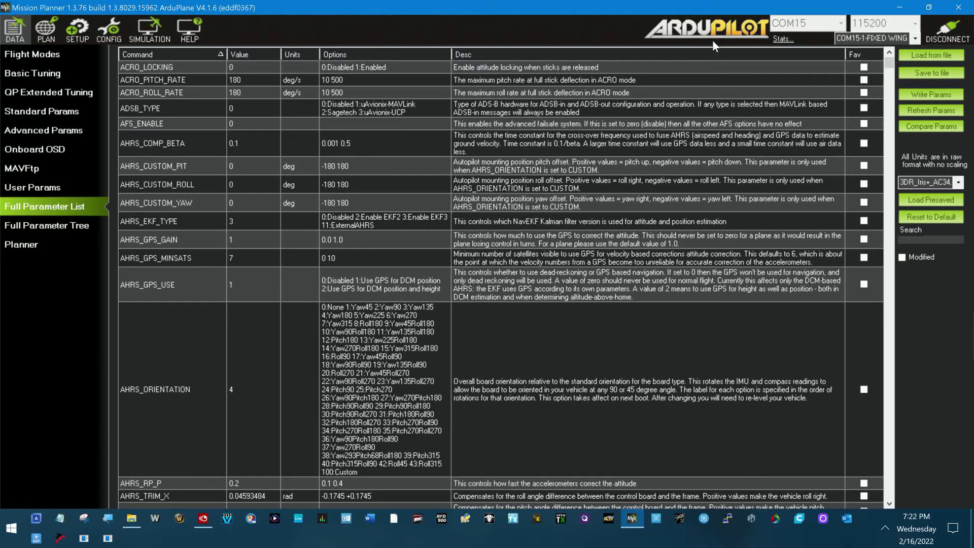
pyautogui.click(938, 30)
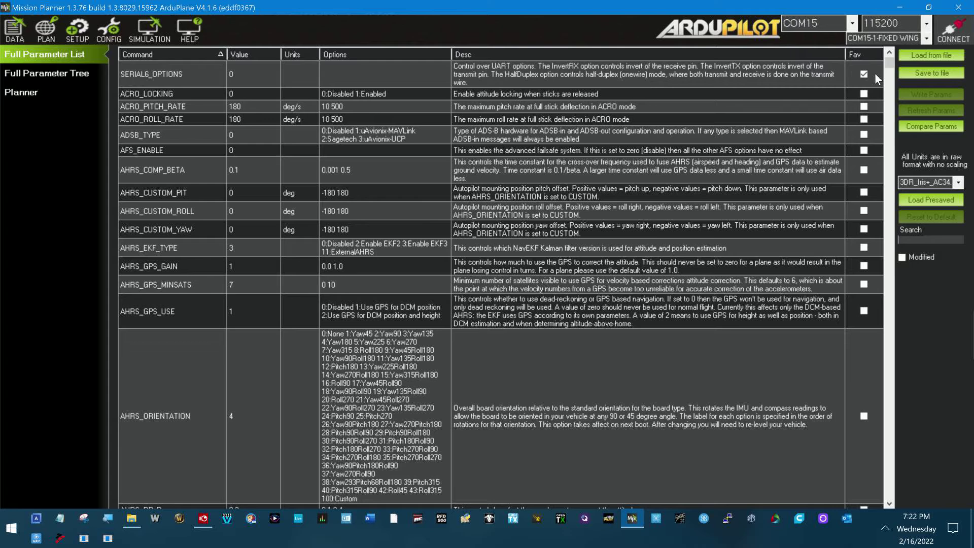
pyautogui.click(945, 31)
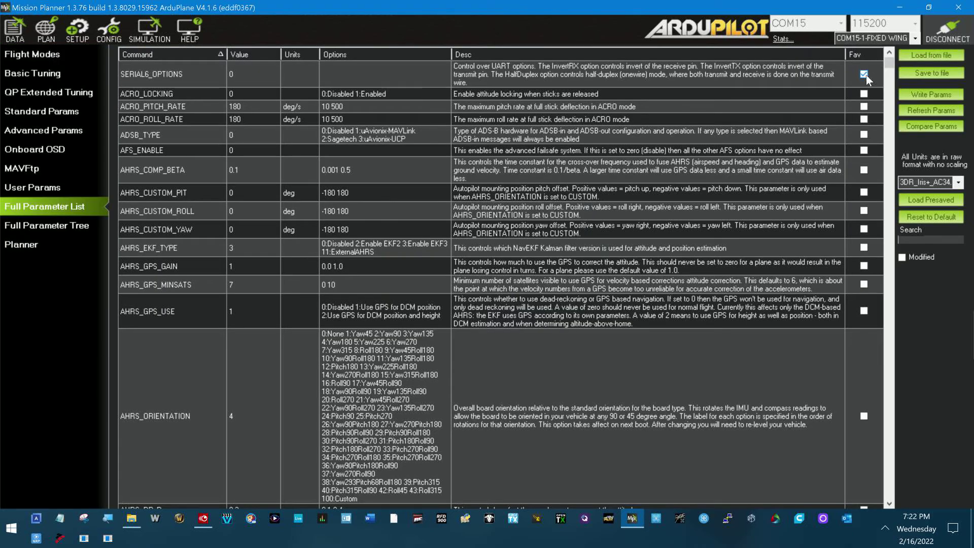
# Try clearing the SERIAL6_OPTIONS favorite both while connected and while disconnected, cycling the vehicle connection to test each attempt
pyautogui.click(863, 74)
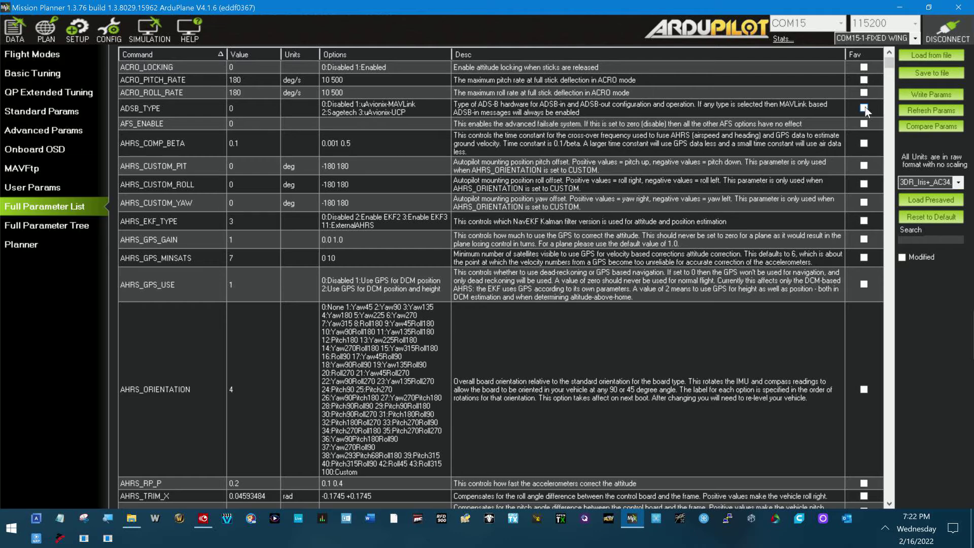
pyautogui.click(936, 39)
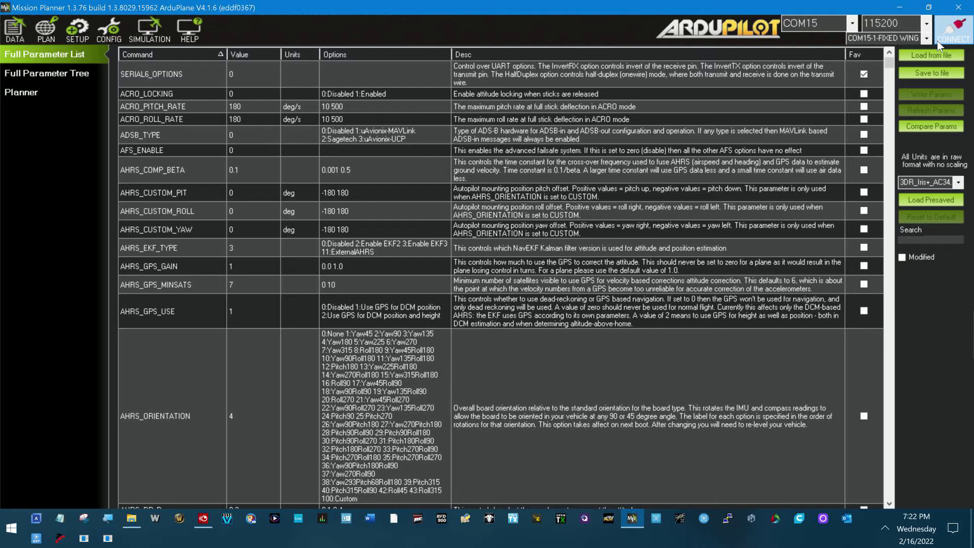
pyautogui.click(865, 74)
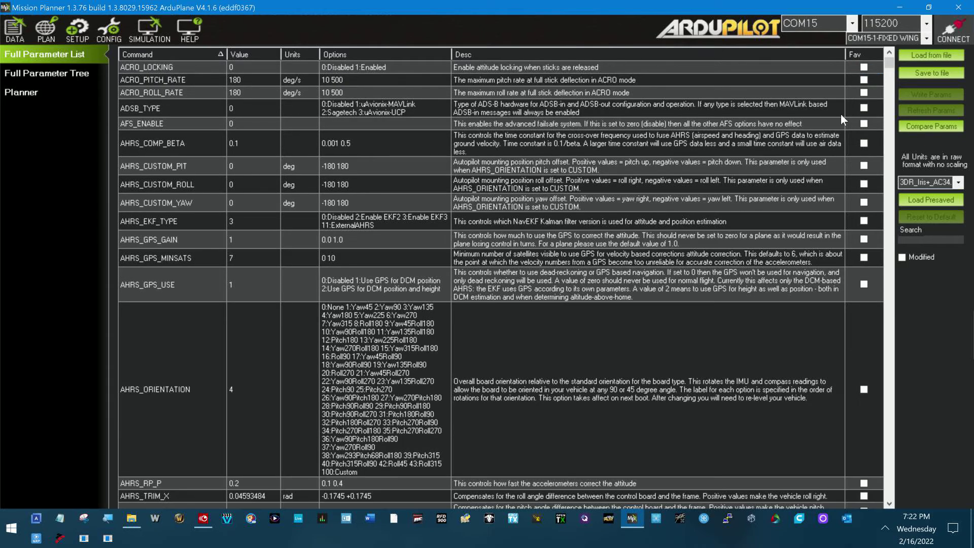
pyautogui.click(939, 30)
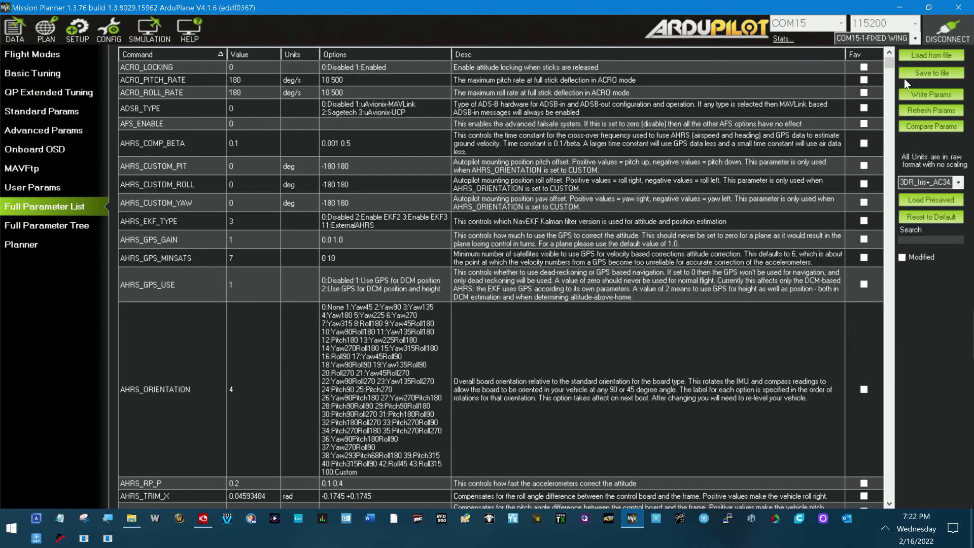
pyautogui.click(939, 36)
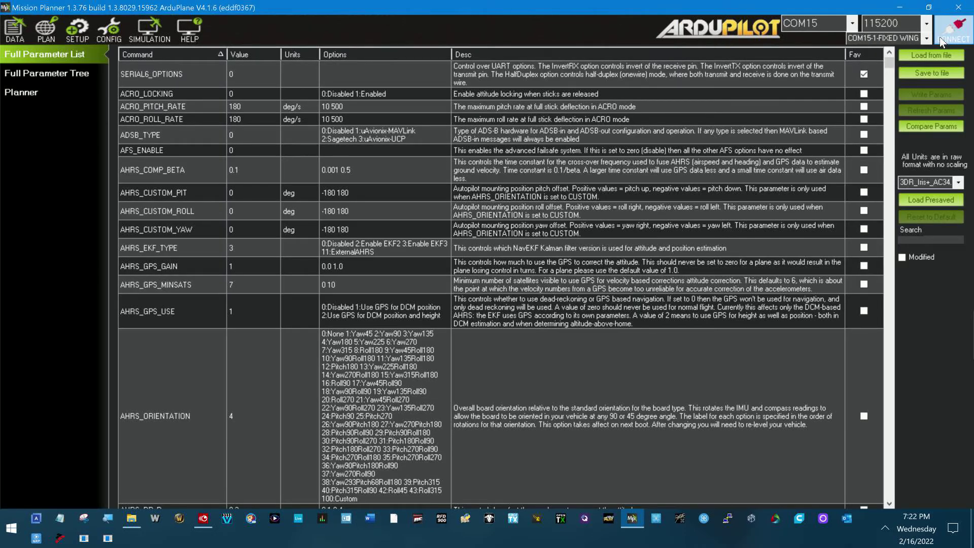
# Clear the SERIAL6_OPTIONS favorite while the vehicle is disconnected and close Mission Planner
pyautogui.click(864, 76)
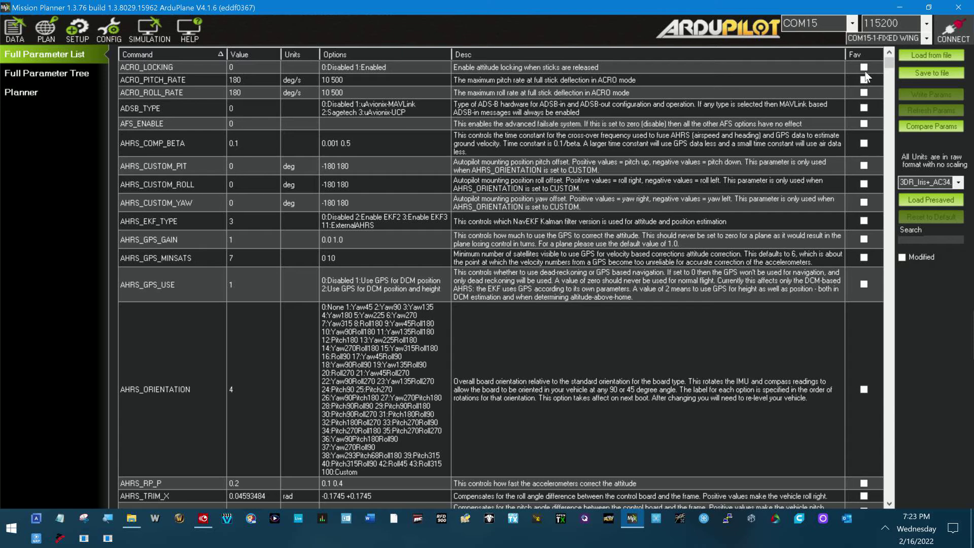
pyautogui.click(957, 7)
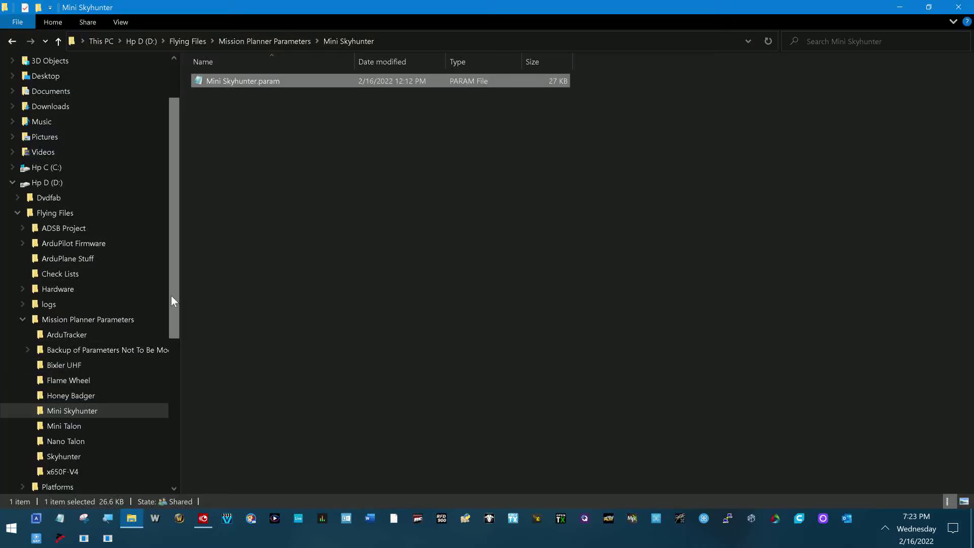
# Browse to the Mission Planner folder in the user's Documents on drive C and look inside its logs subfolder
pyautogui.click(14, 183)
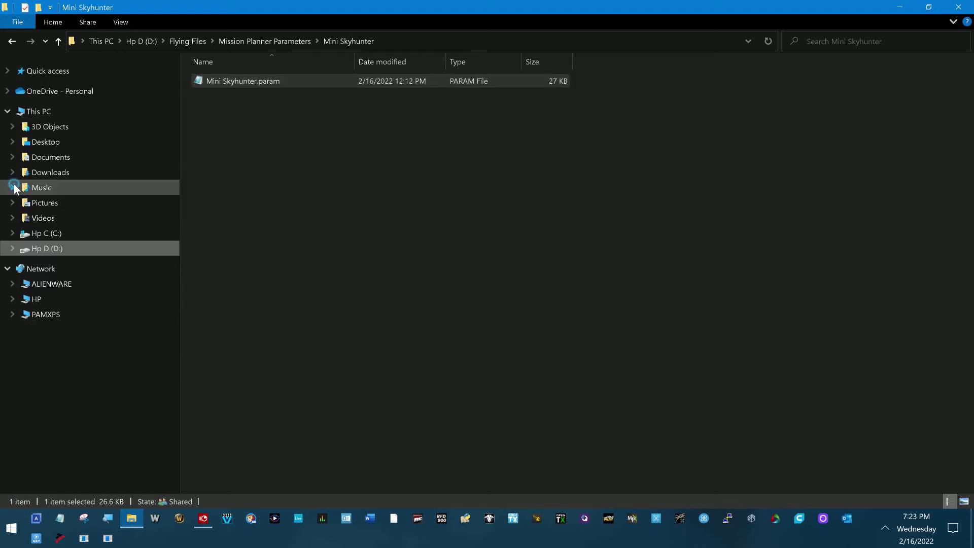
pyautogui.click(13, 233)
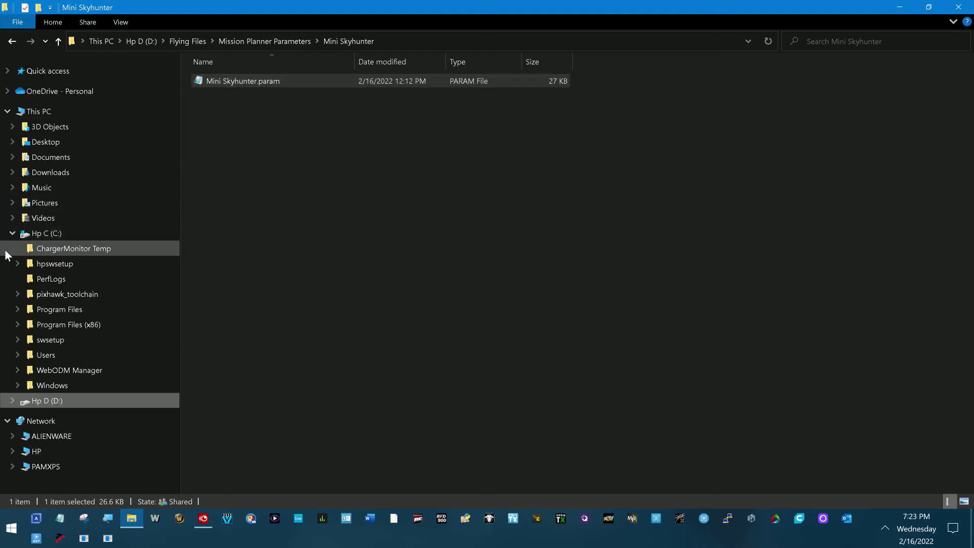
pyautogui.click(18, 355)
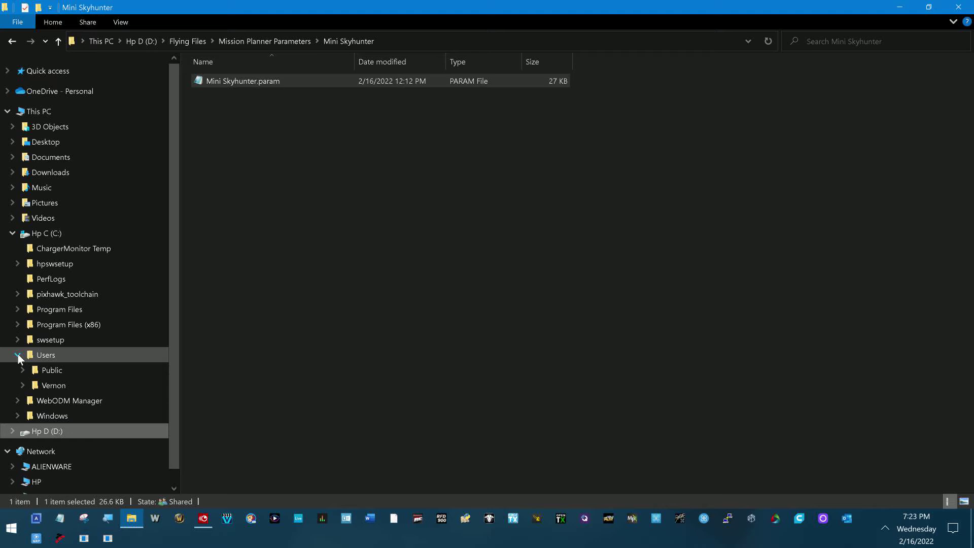
pyautogui.click(23, 385)
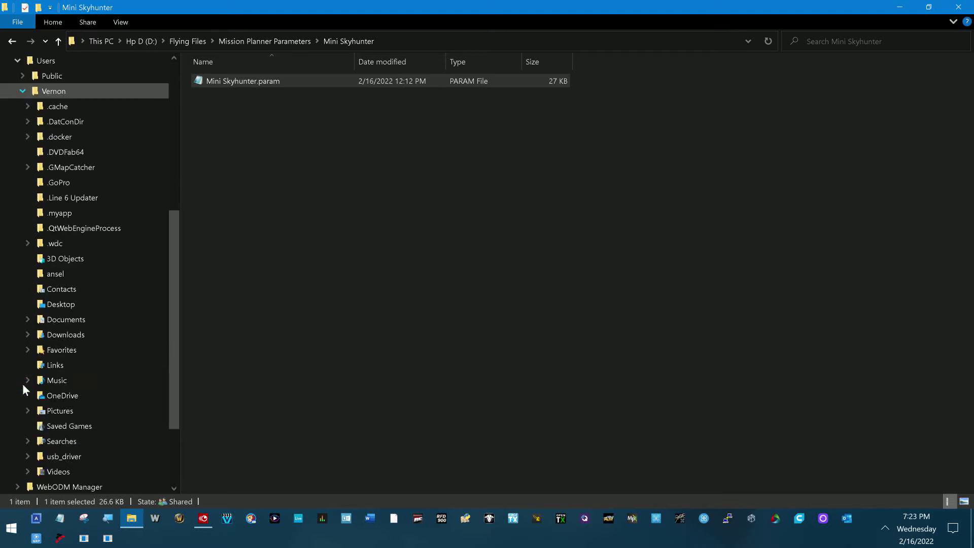
pyautogui.click(27, 319)
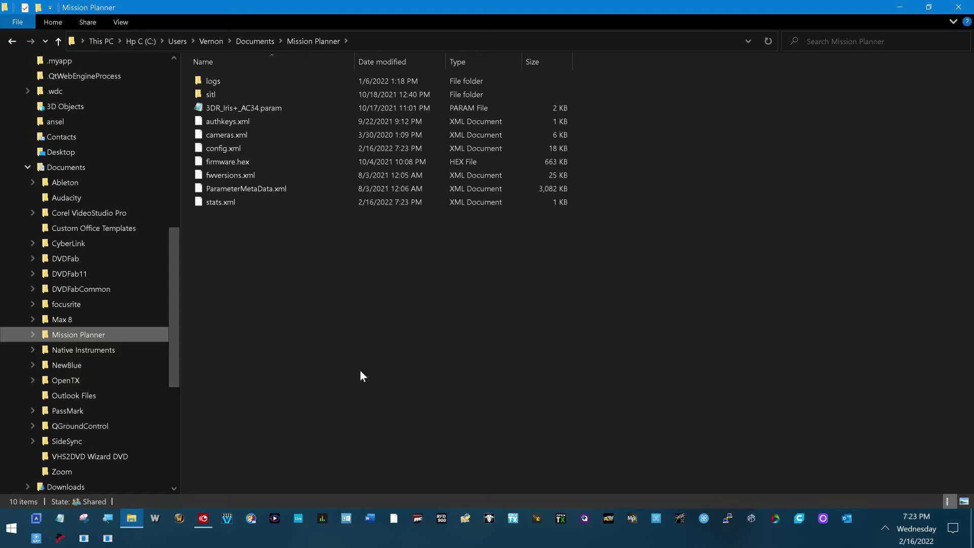
pyautogui.doubleClick(267, 77)
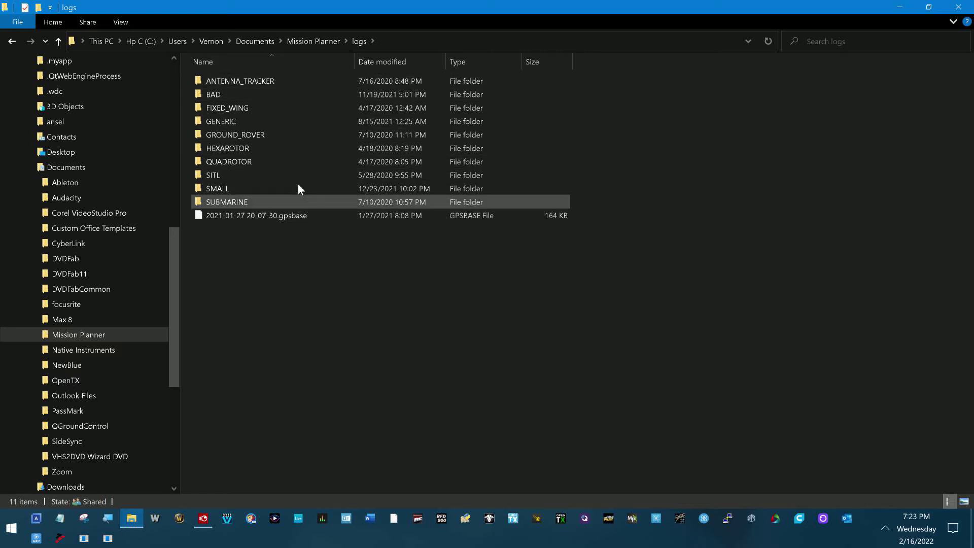
pyautogui.click(56, 39)
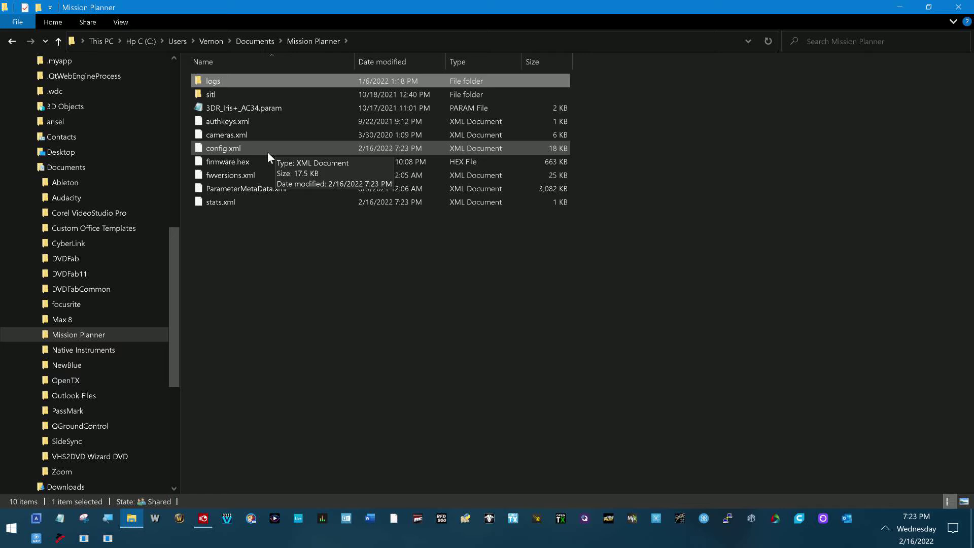
# Make a backup copy of config.xml within the Mission Planner folder
pyautogui.click(287, 147)
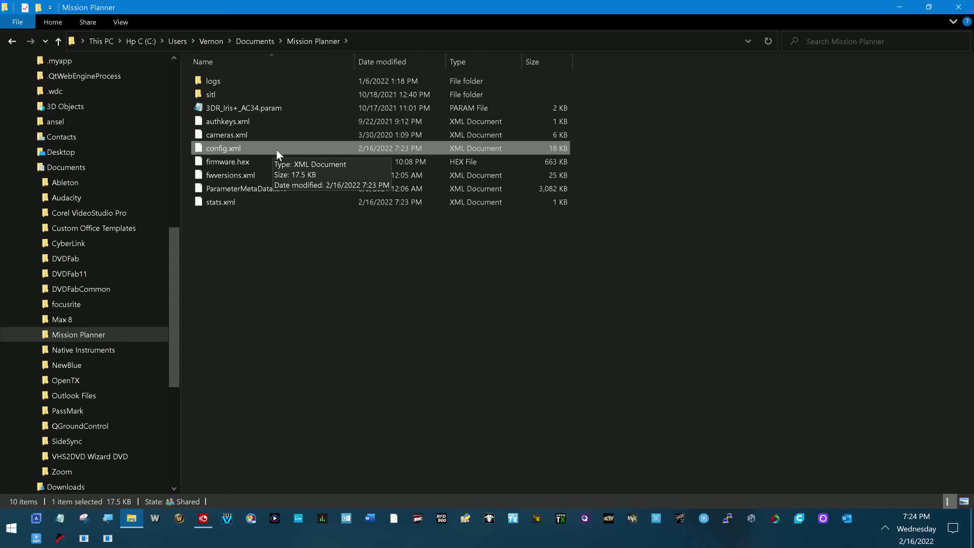
pyautogui.doubleClick(277, 150)
pyautogui.moveTo(280, 147); pyautogui.dragTo(331, 141)
pyautogui.click(322, 148)
pyautogui.click(321, 146)
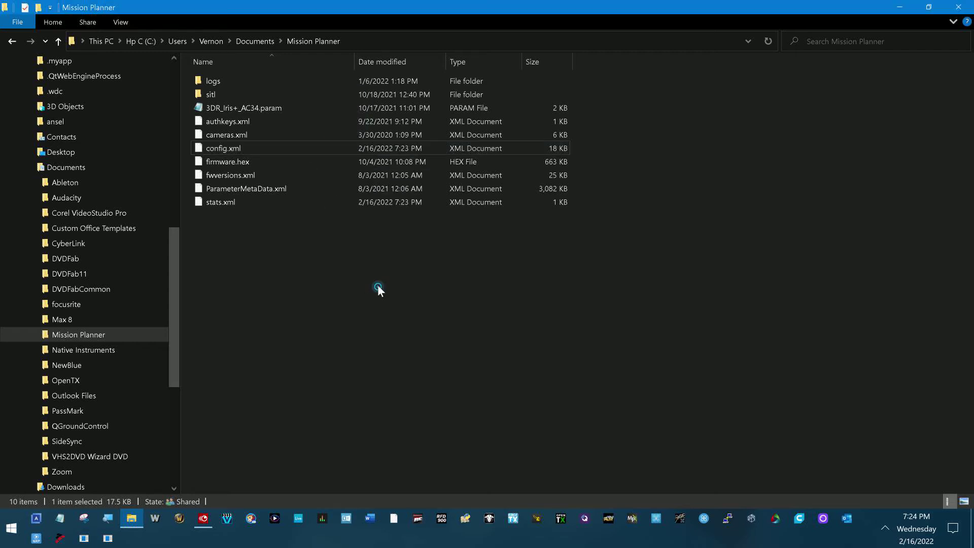
pyautogui.click(377, 284)
pyautogui.moveTo(439, 147); pyautogui.dragTo(442, 145)
pyautogui.click(321, 148)
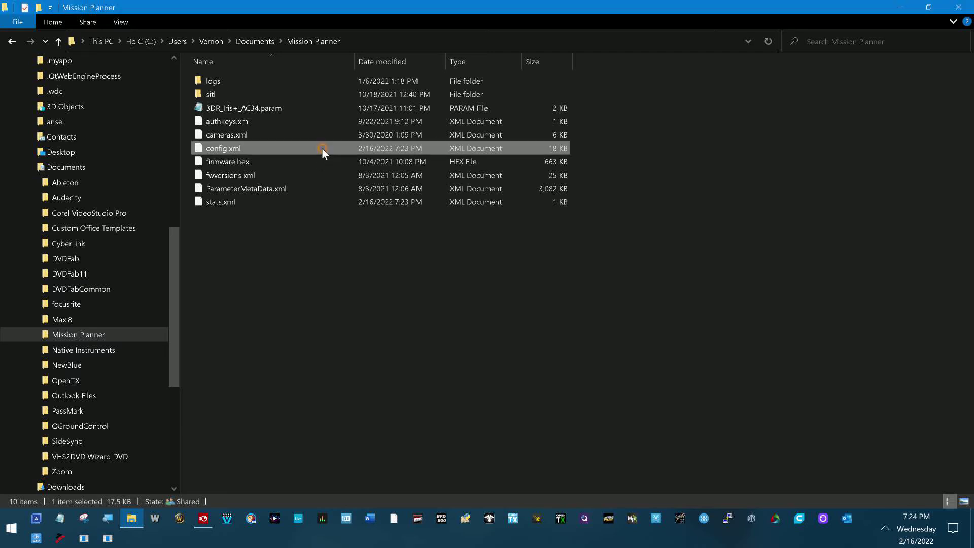
pyautogui.rightClick(322, 148)
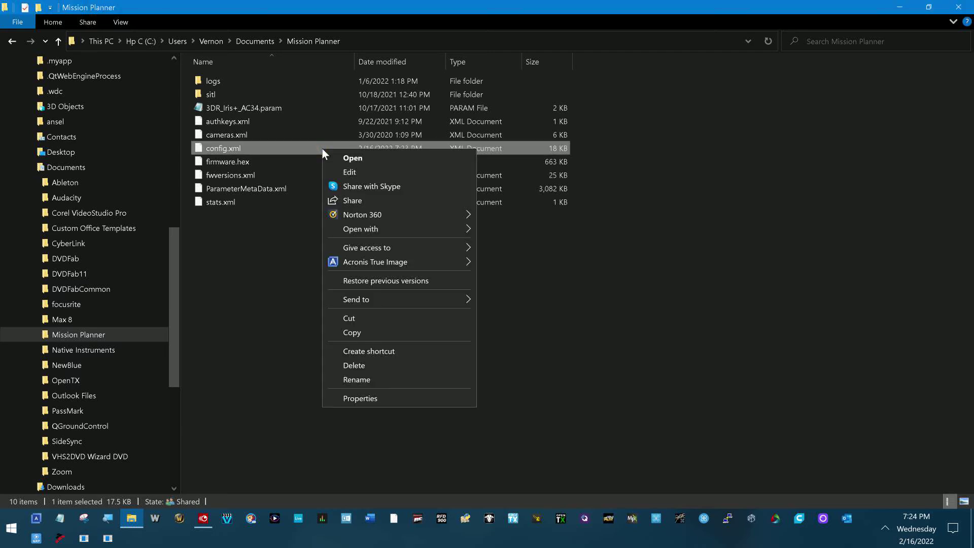
pyautogui.click(379, 332)
pyautogui.rightClick(333, 298)
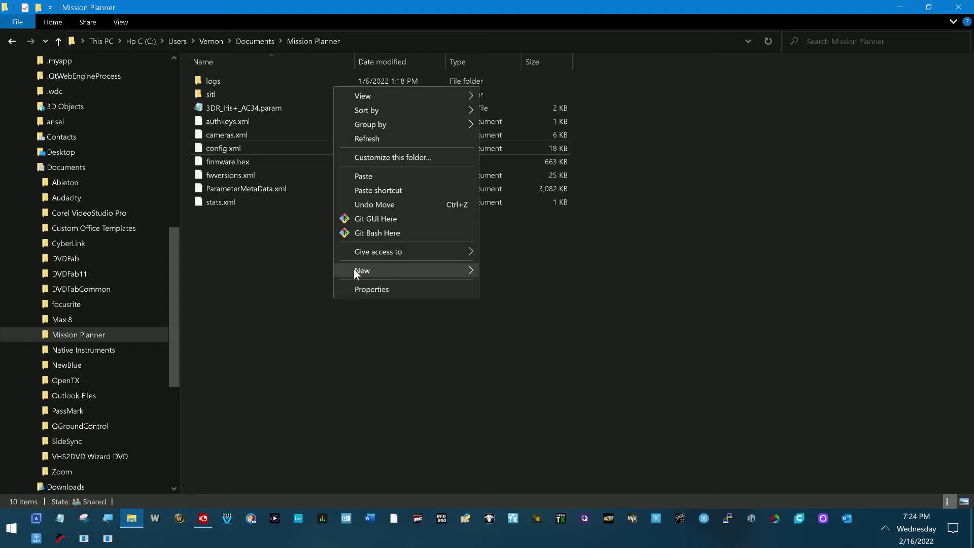
pyautogui.click(369, 177)
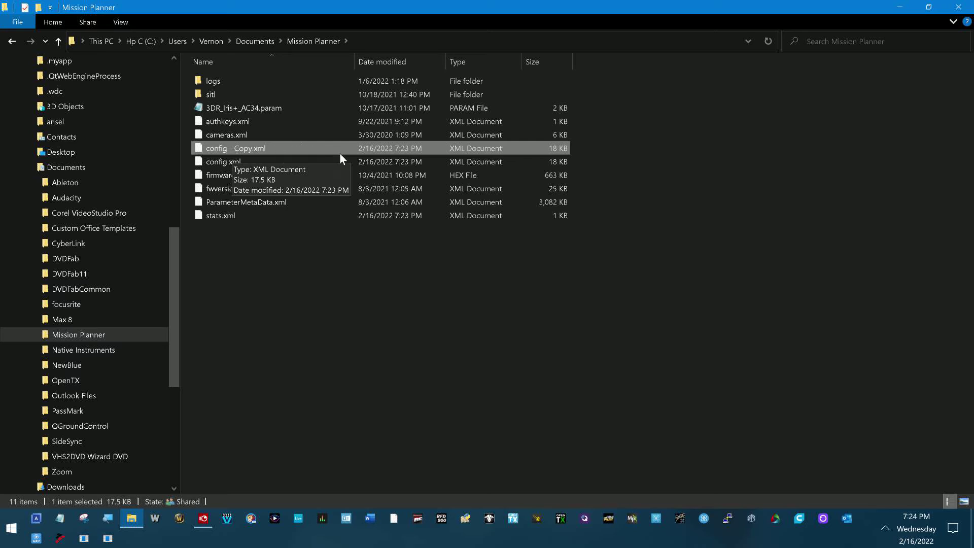
# Open the original config.xml for editing and search it for "serial6"
pyautogui.click(264, 161)
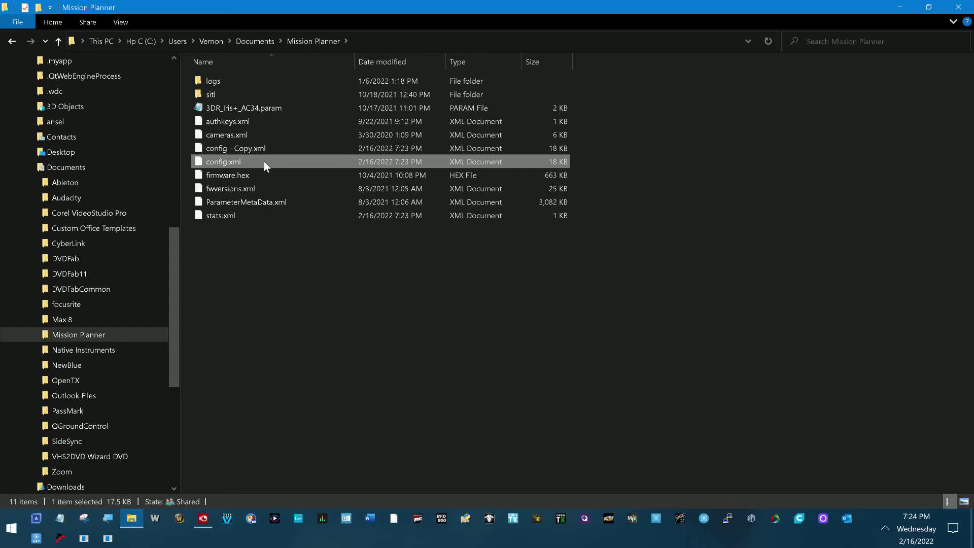
pyautogui.rightClick(264, 162)
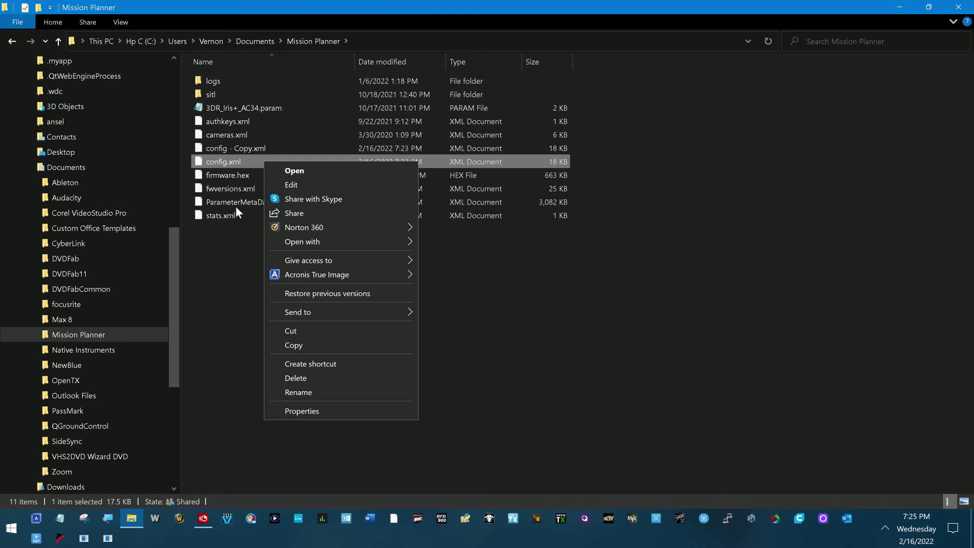
pyautogui.click(315, 184)
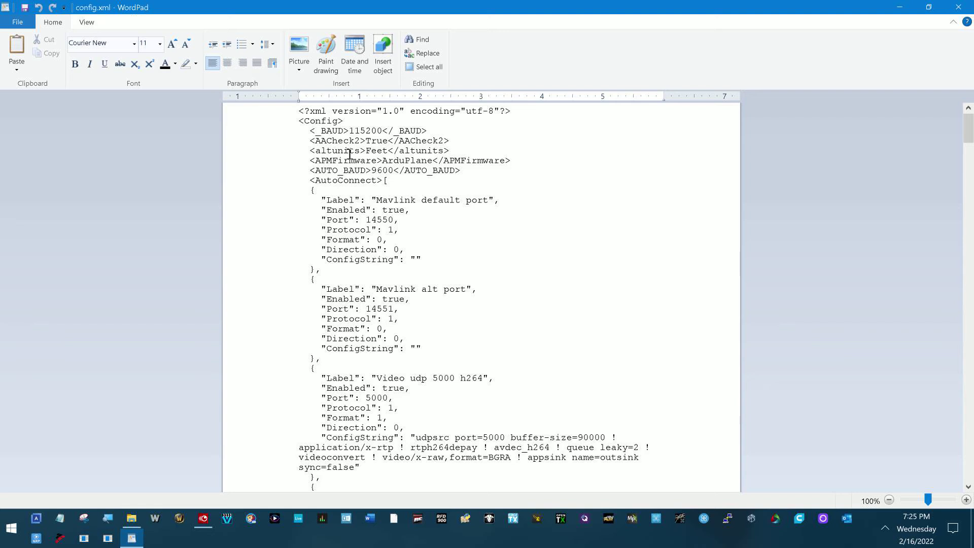
pyautogui.click(419, 40)
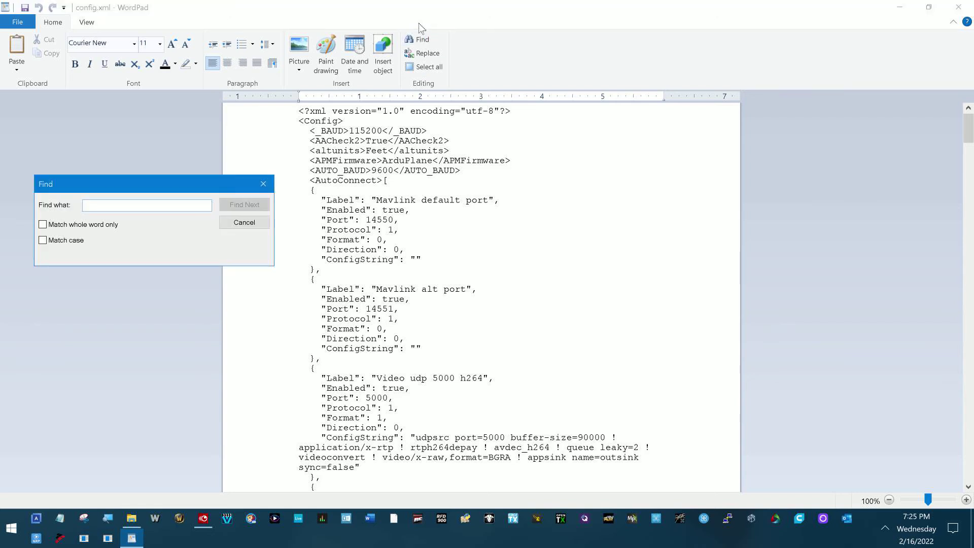
pyautogui.write('seria')
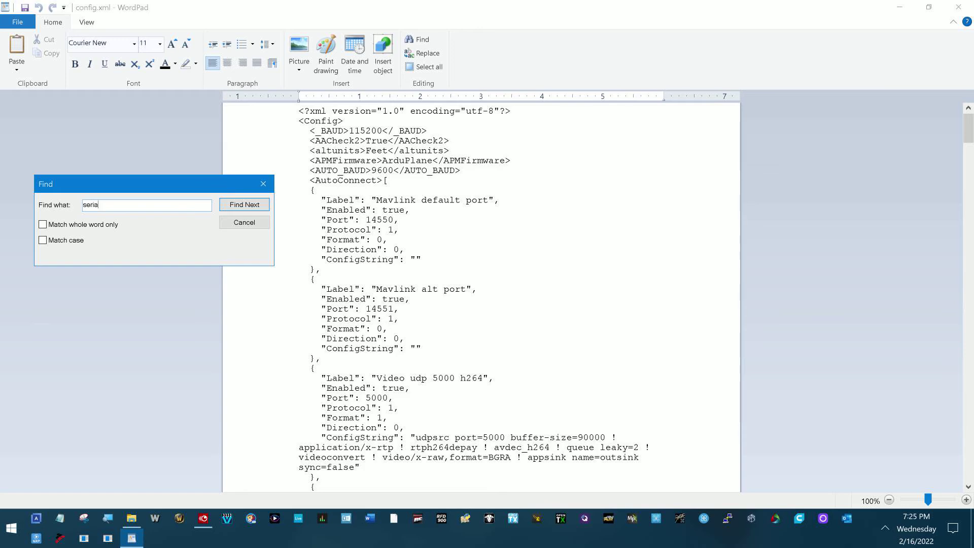
pyautogui.write('l6')
pyautogui.click(247, 207)
pyautogui.click(248, 224)
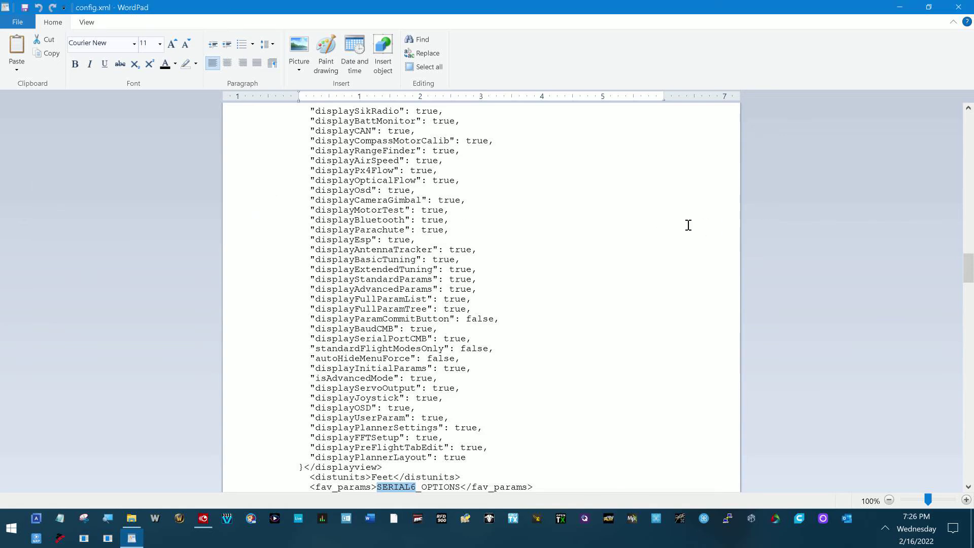
# Delete the whole fav_params line containing SERIAL6_OPTIONS from config.xml, then save the changes and close the file
pyautogui.scroll(-5, 687, 234)
pyautogui.scroll(-4, 688, 234)
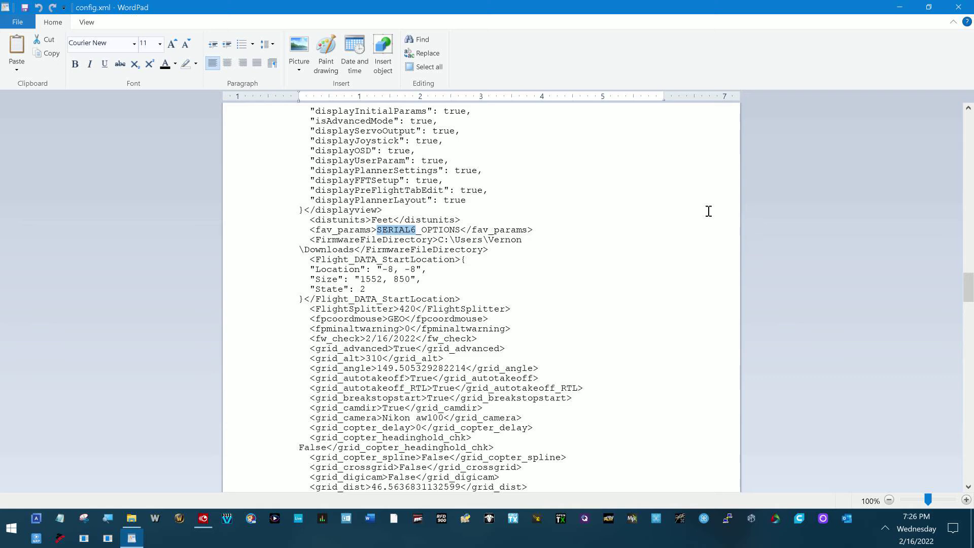
pyautogui.press('Home')
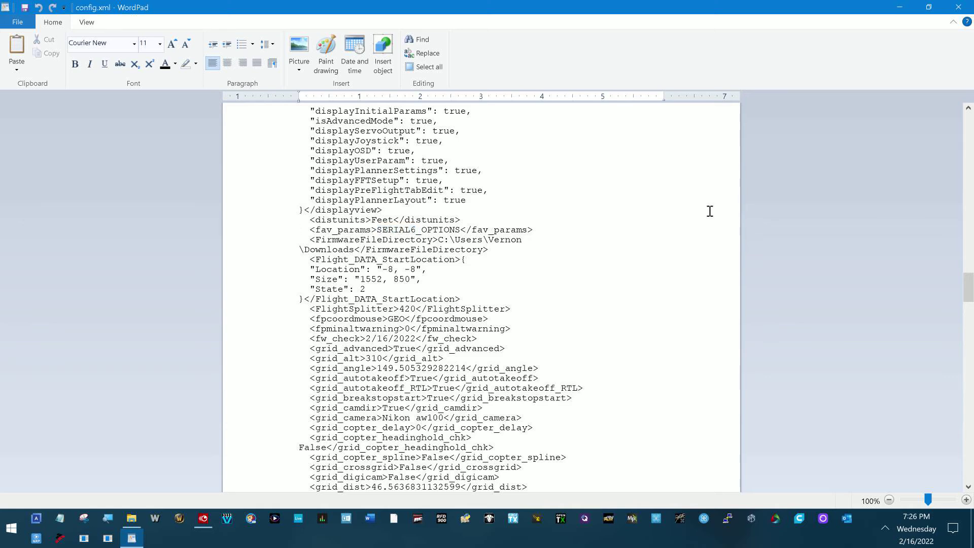
pyautogui.hotkey('shift', 'Down')
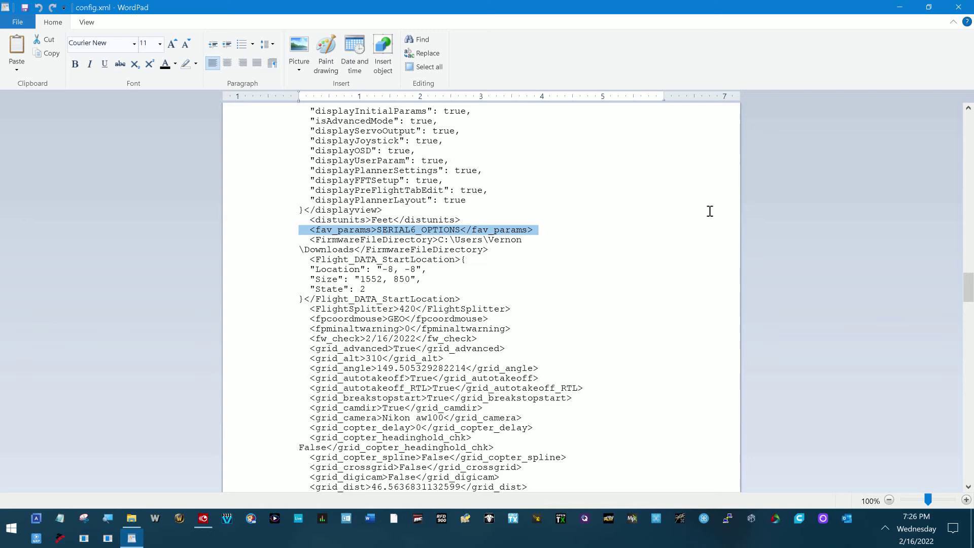
pyautogui.press('Delete')
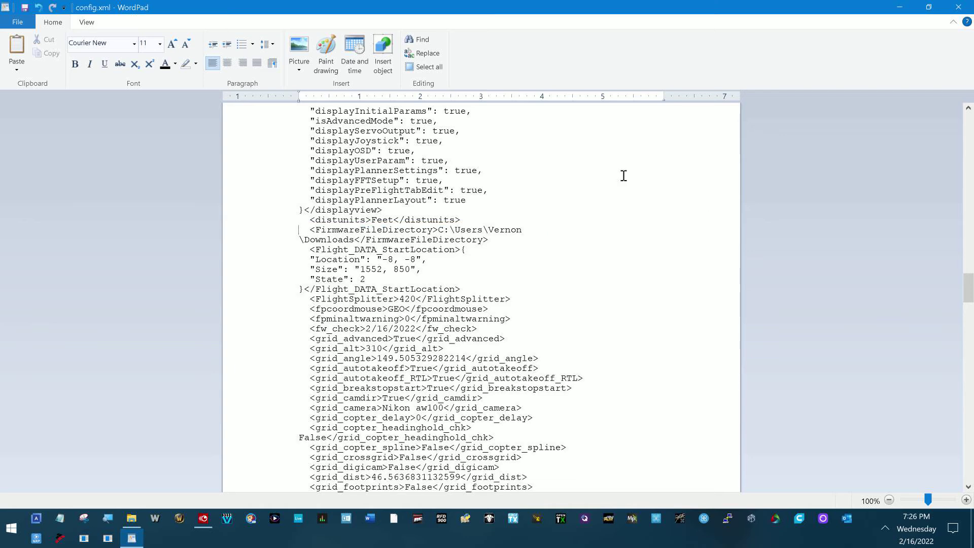
pyautogui.click(960, 11)
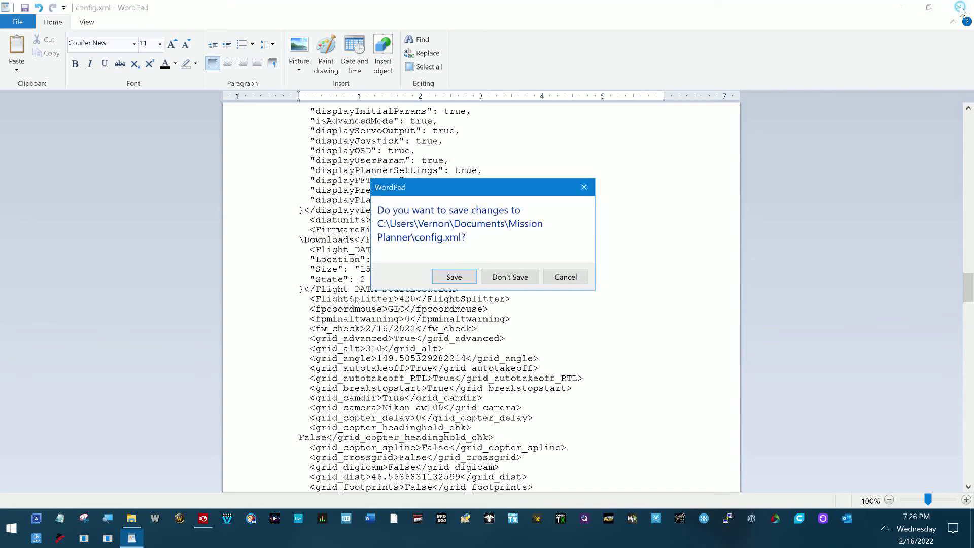
pyautogui.click(444, 278)
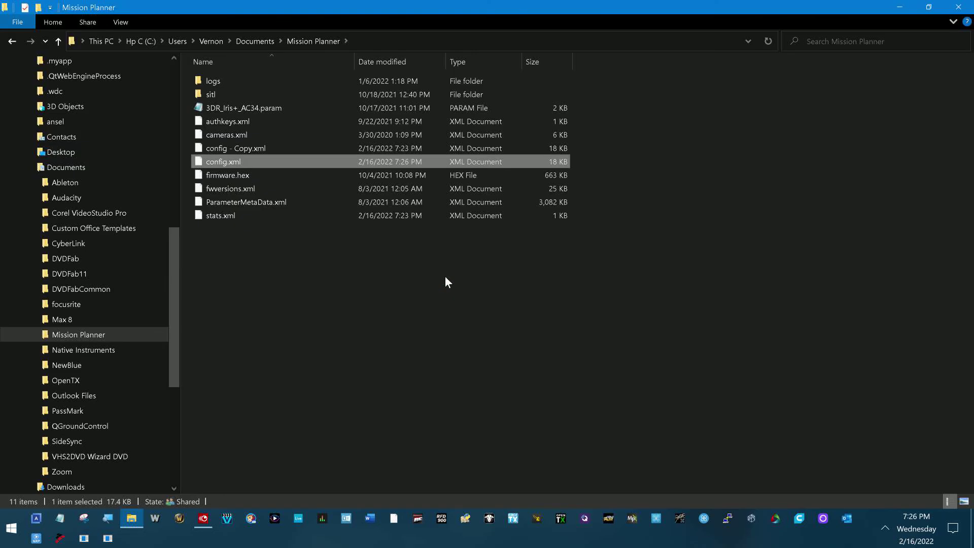
# Close the file window, launch Mission Planner and connect to the vehicle on COM15 at 115200
pyautogui.click(958, 7)
pyautogui.click(629, 518)
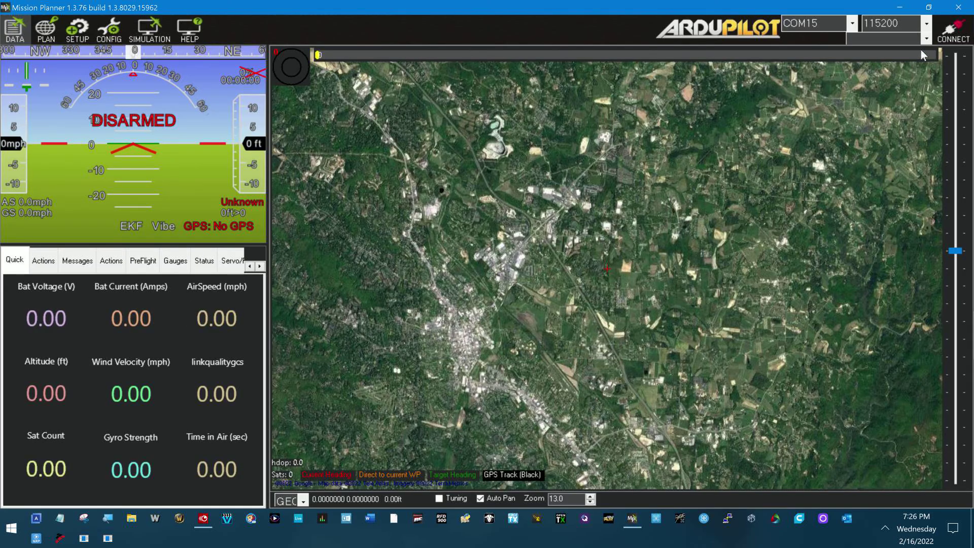
pyautogui.click(953, 30)
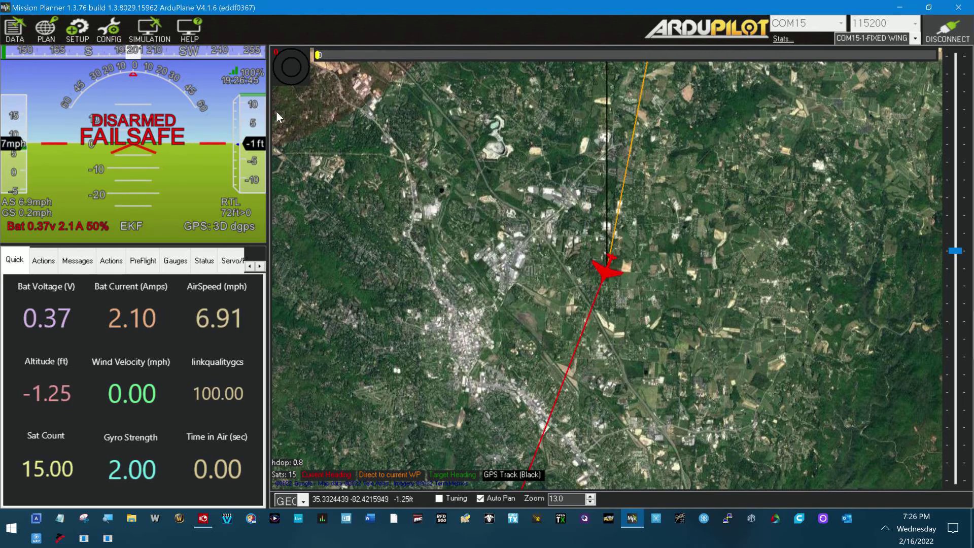
# Open the full parameter list and find SERIAL6_OPTIONS to check its favorite setting
pyautogui.press('F4')
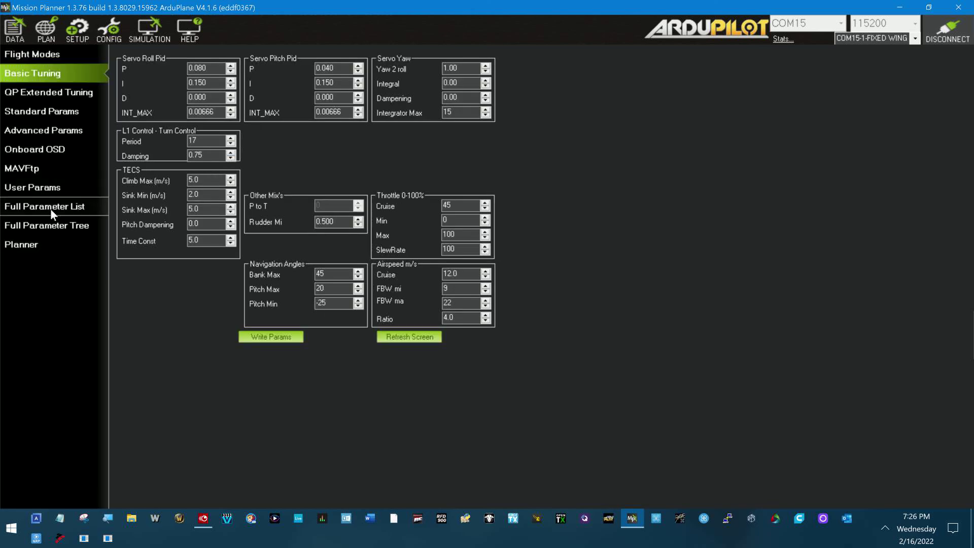
pyautogui.click(53, 208)
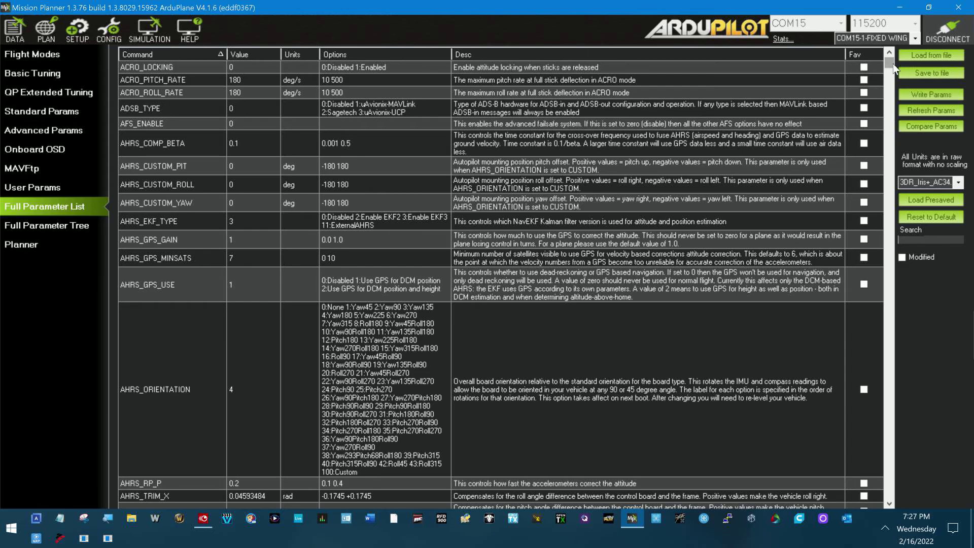
pyautogui.moveTo(889, 62); pyautogui.dragTo(717, 367)
pyautogui.scroll(-2, 631, 321)
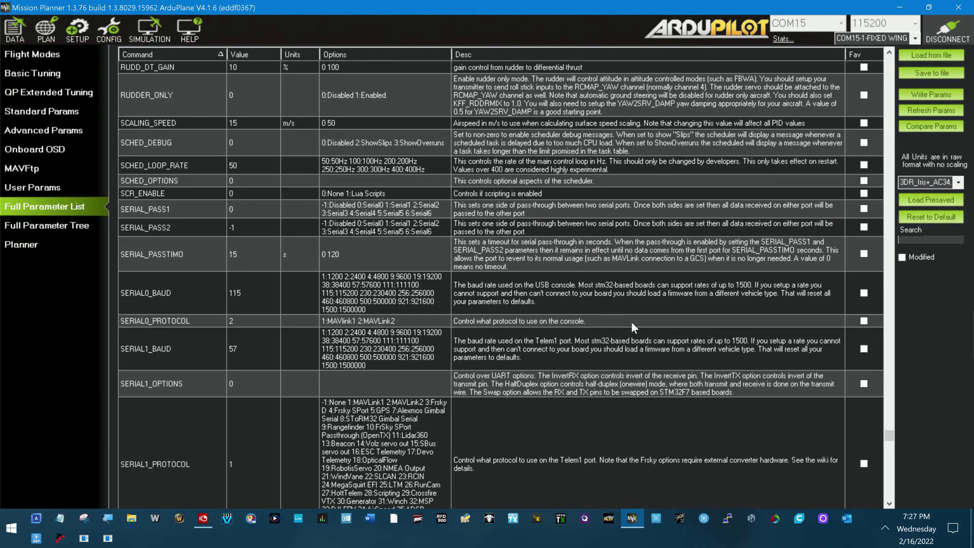
pyautogui.scroll(-4, 634, 321)
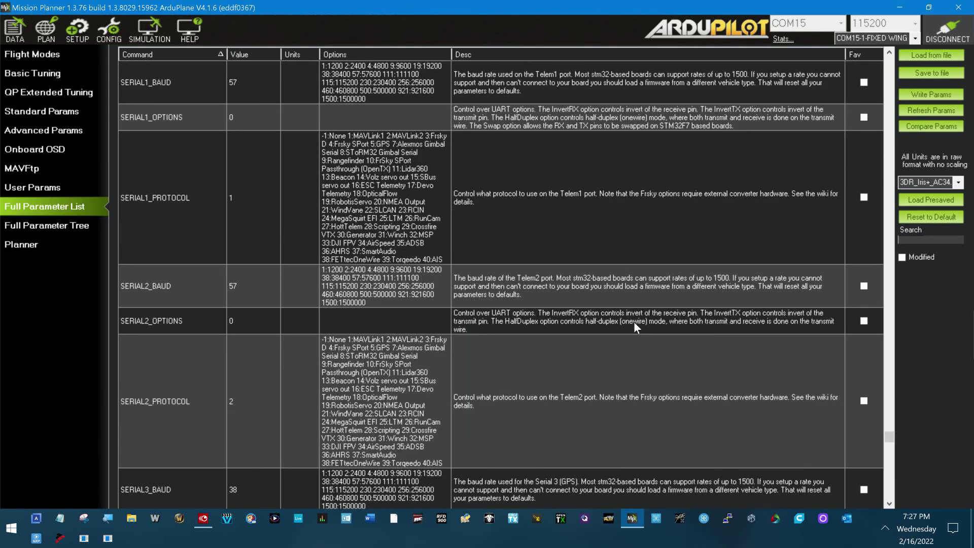
pyautogui.scroll(-6, 634, 321)
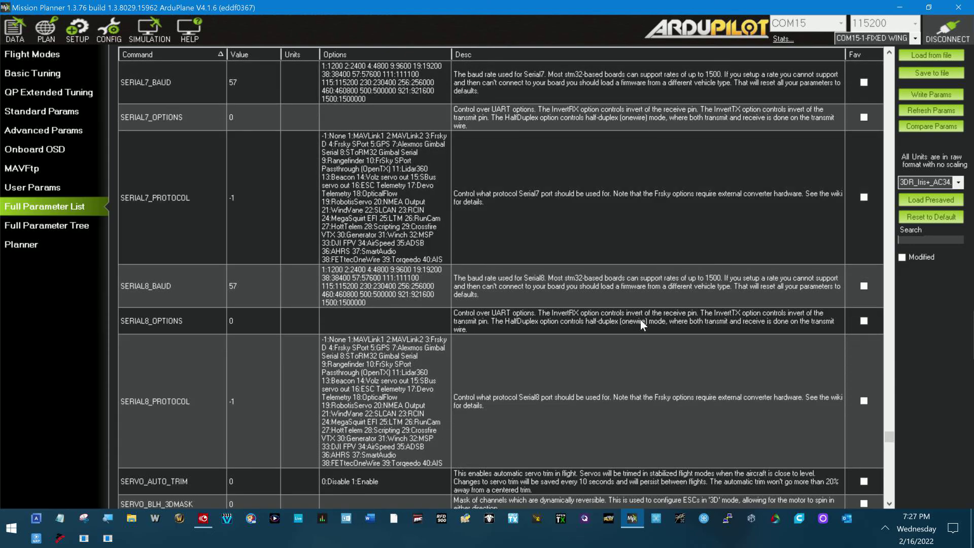
pyautogui.scroll(2, 640, 319)
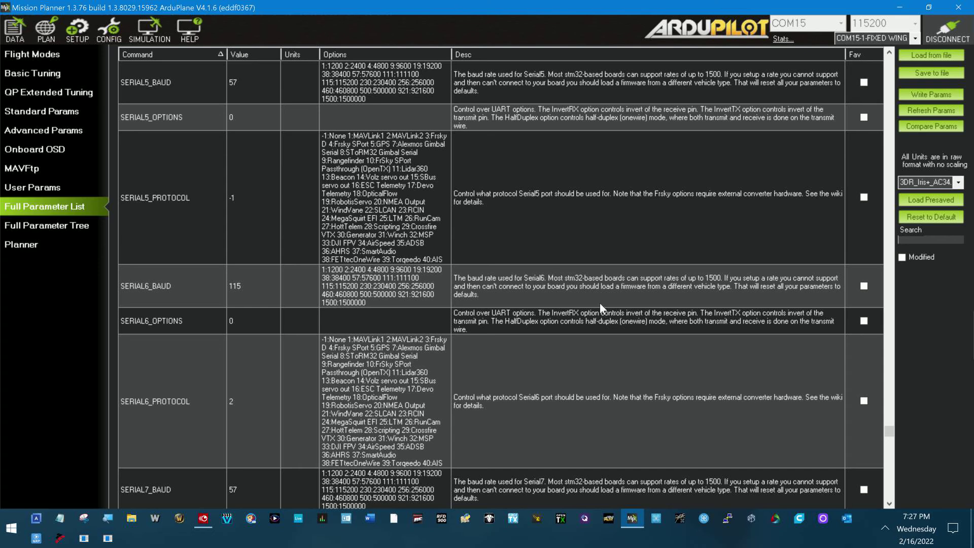
# Disconnect and reconnect the vehicle repeatedly to recheck the parameter list for returning favorites, finally disconnect and close Mission Planner
pyautogui.click(941, 30)
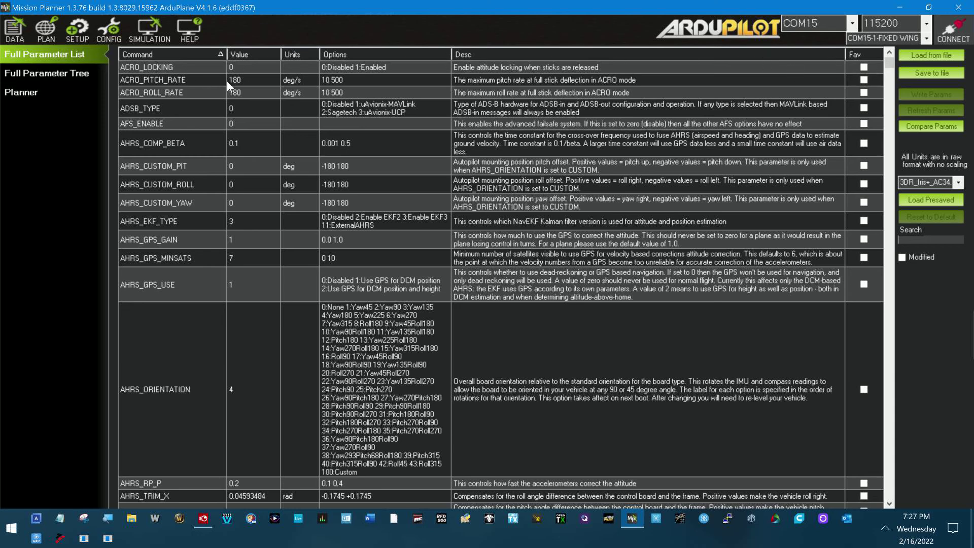
pyautogui.click(948, 39)
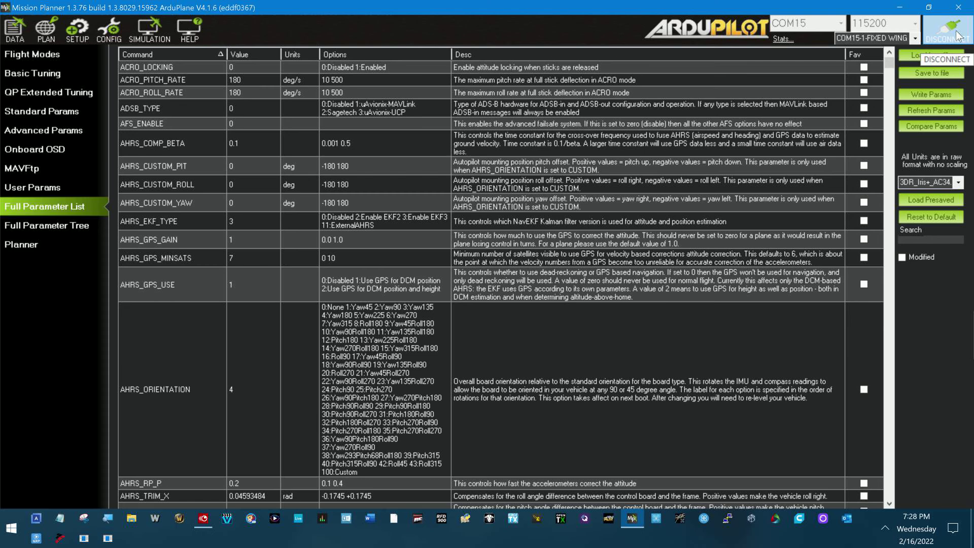
pyautogui.click(945, 30)
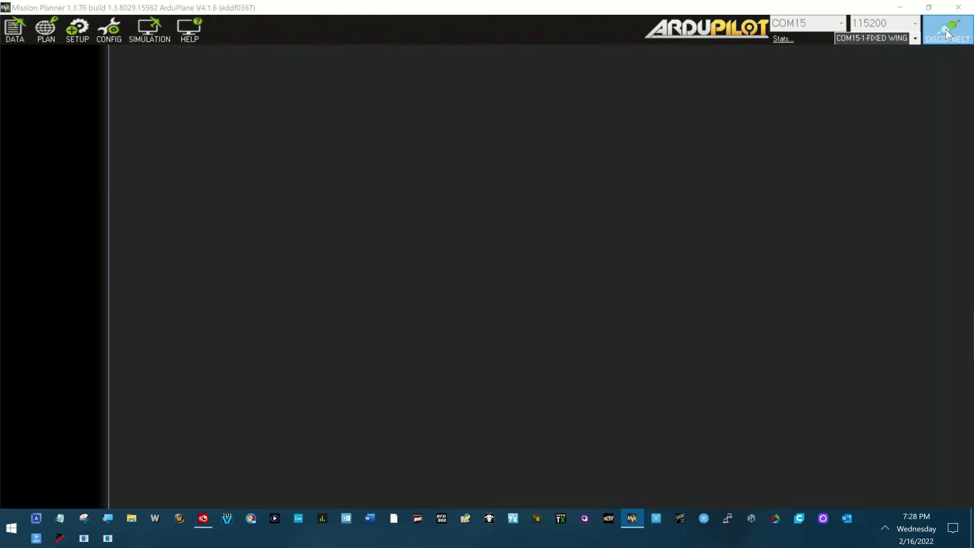
pyautogui.click(946, 29)
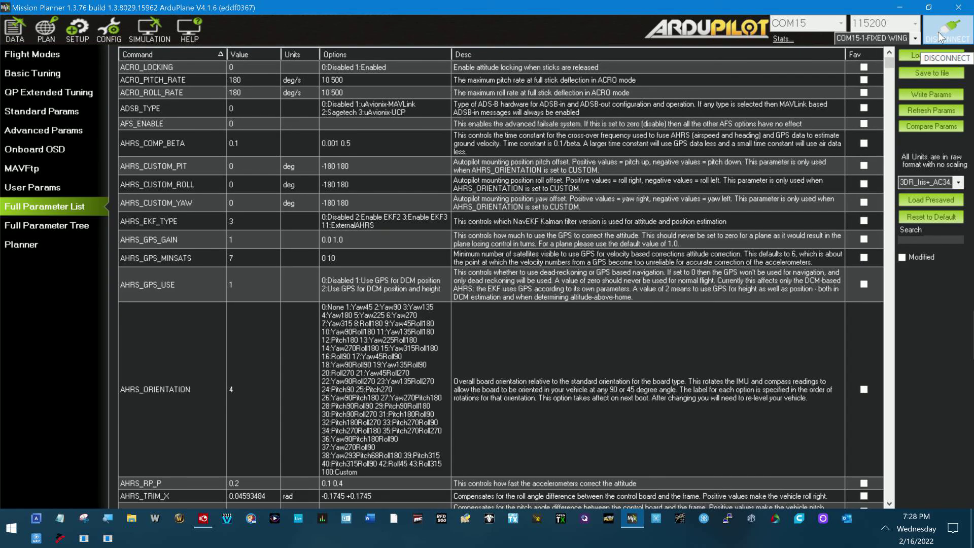
pyautogui.click(939, 32)
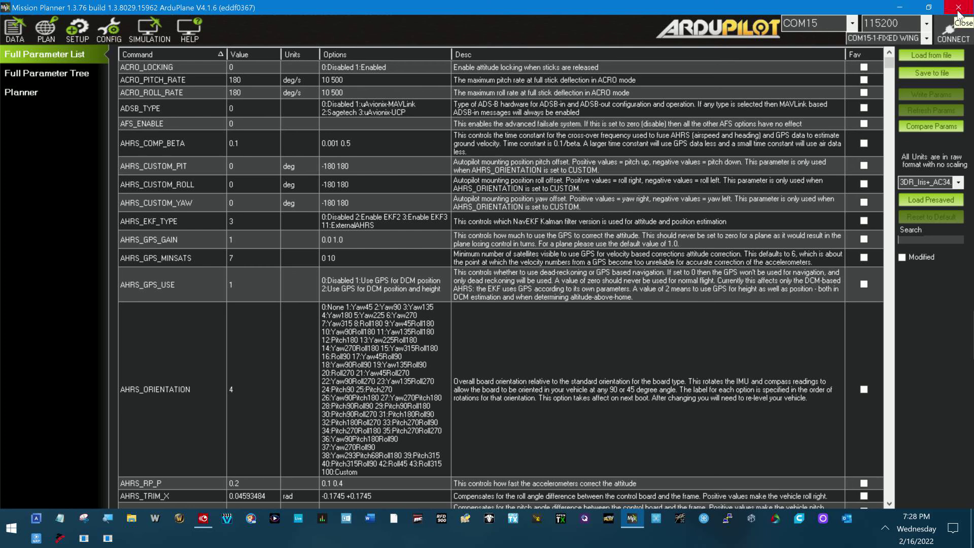
pyautogui.click(958, 10)
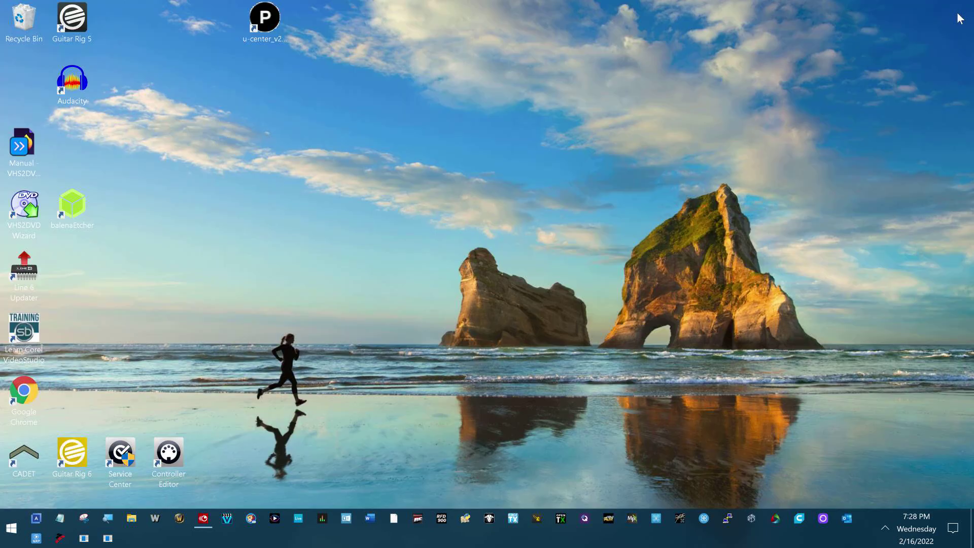